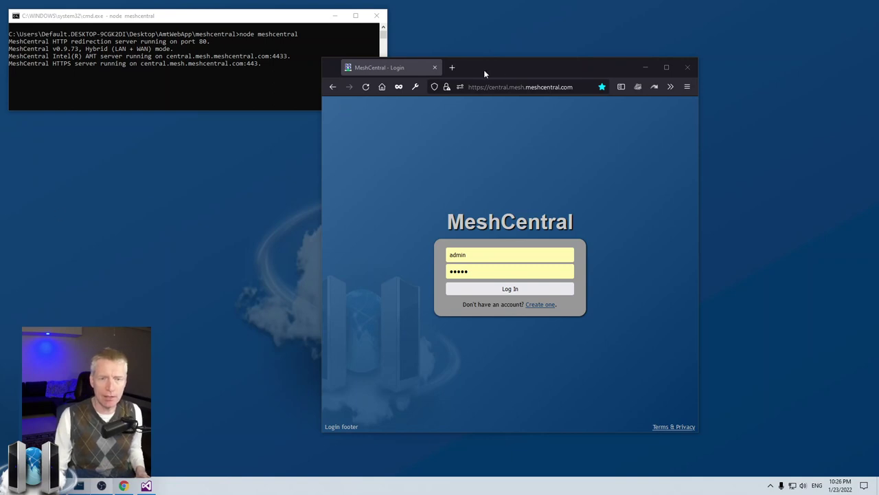
Step: Sign in as administrator, decline saving the browser login, and widen the browser window
drag(511, 70, 524, 75)
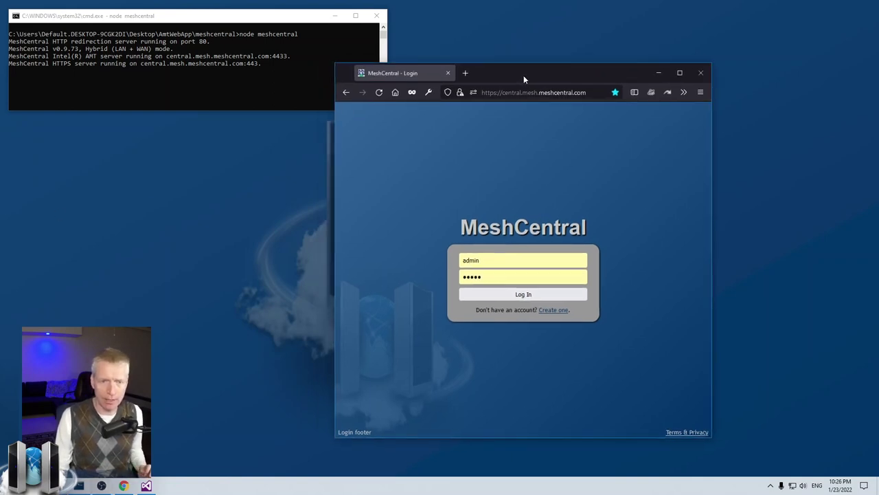
click(491, 292)
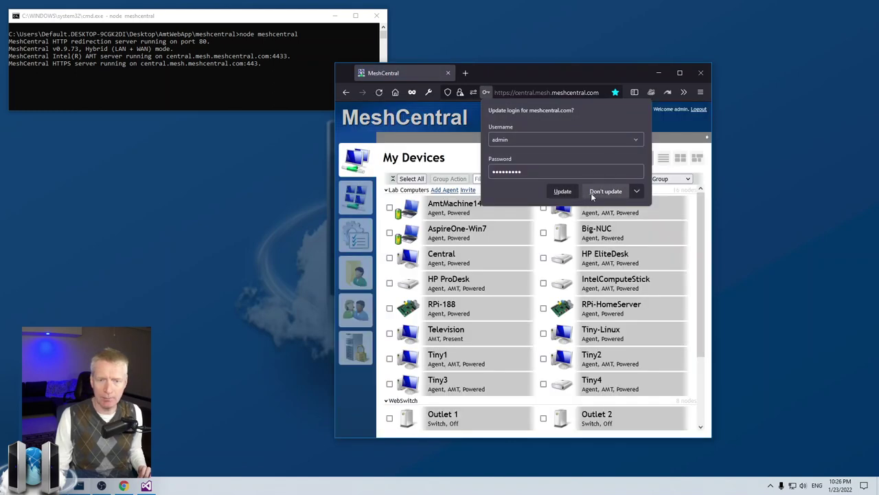
click(592, 193)
drag(533, 73, 534, 77)
drag(715, 308, 750, 309)
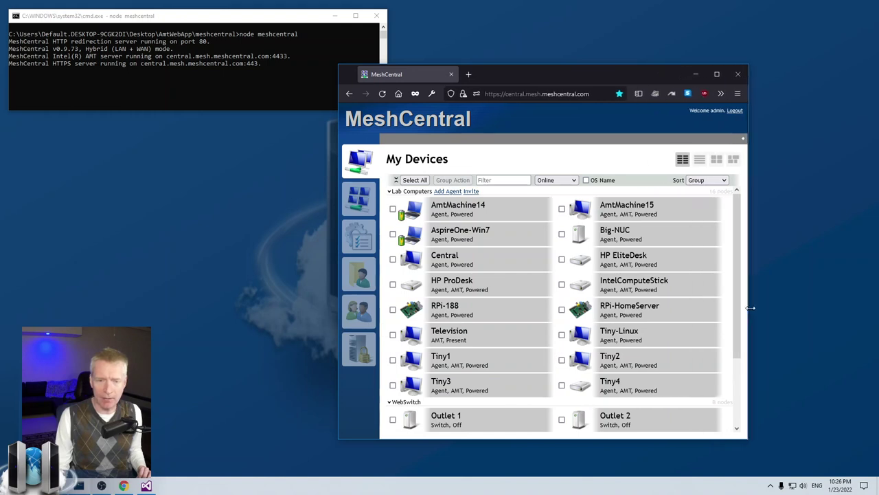
Step: Open Tiny1's remote desktop, disconnect it, and return to the device list
click(513, 360)
click(448, 139)
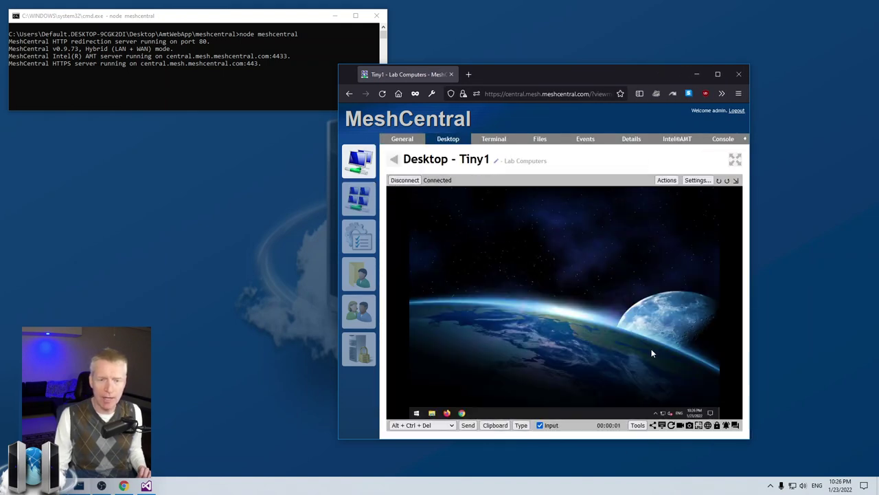
click(405, 181)
click(358, 162)
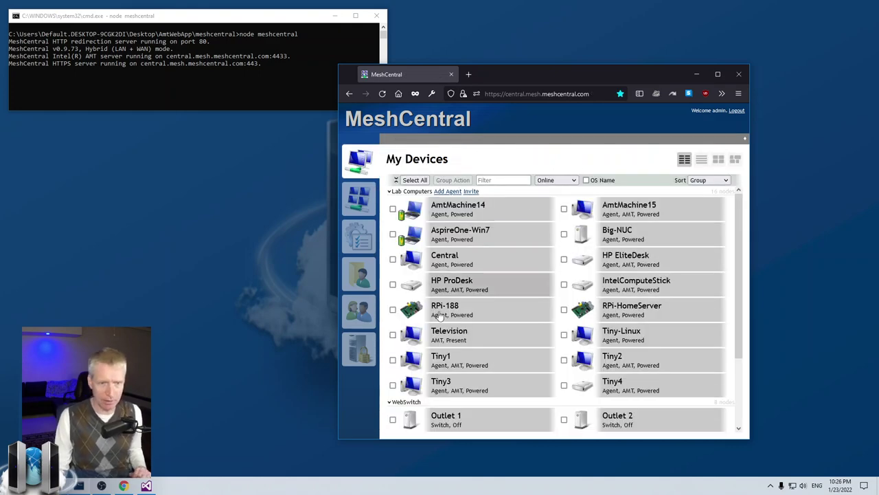
Step: Look through the server status, users and files pages, ending on the My Users list
click(369, 359)
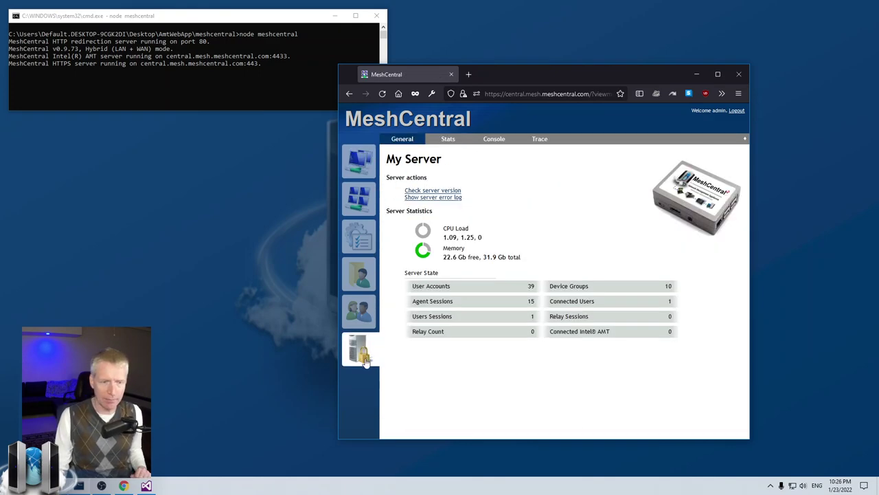
click(359, 312)
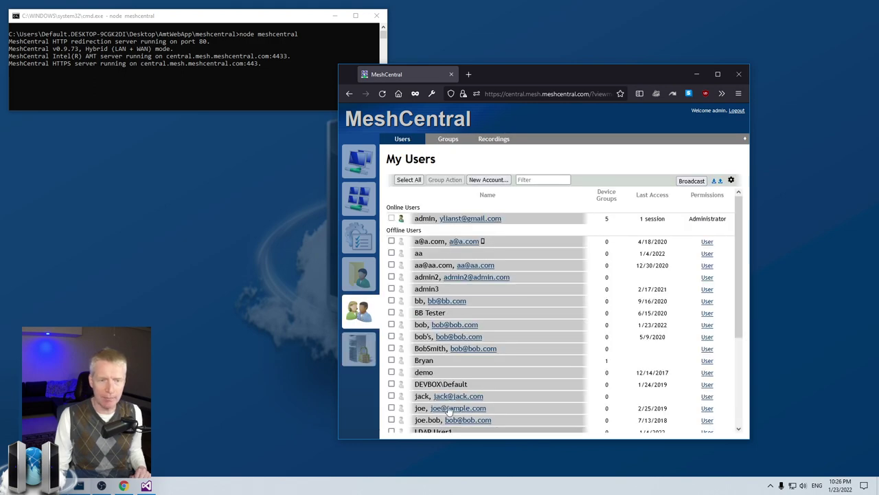
click(360, 265)
click(359, 162)
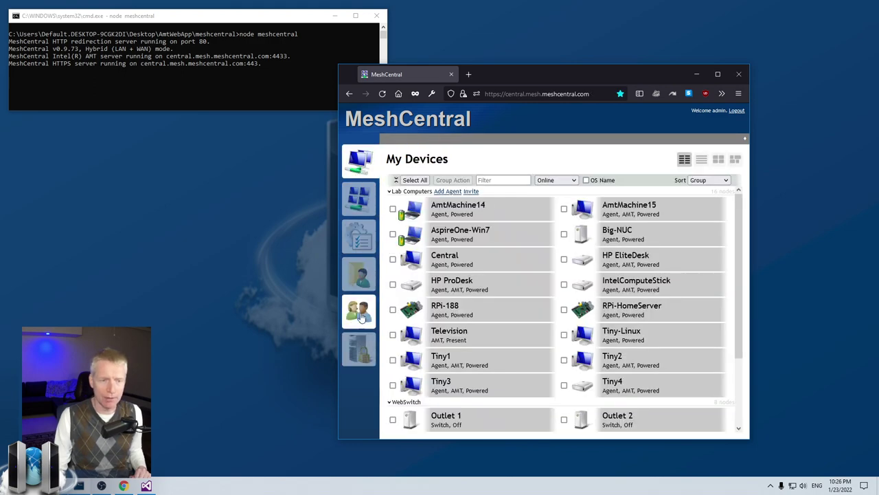
click(361, 316)
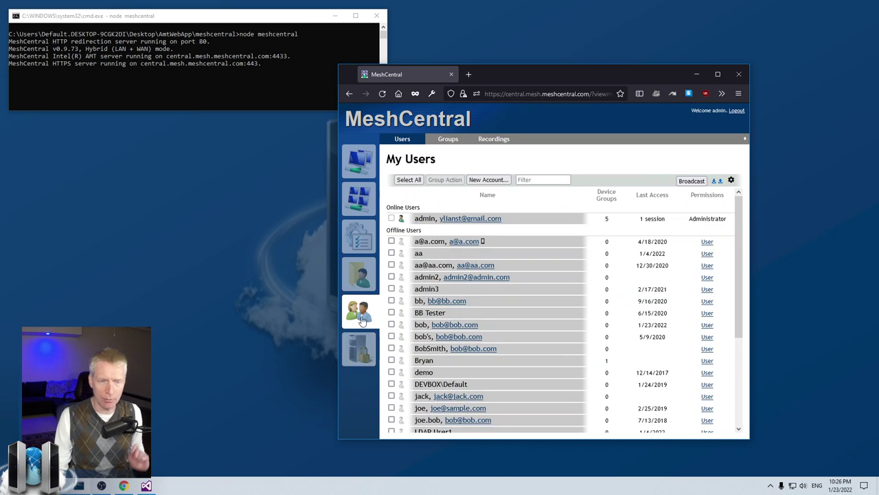
click(360, 348)
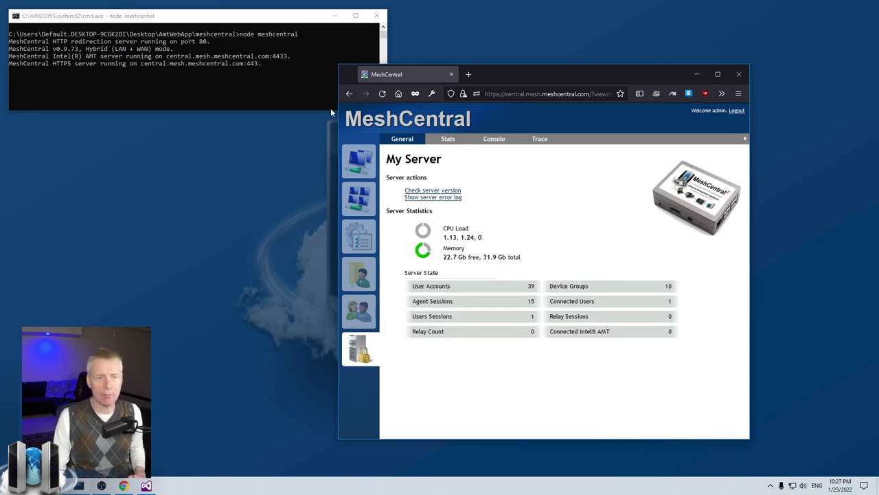
click(359, 163)
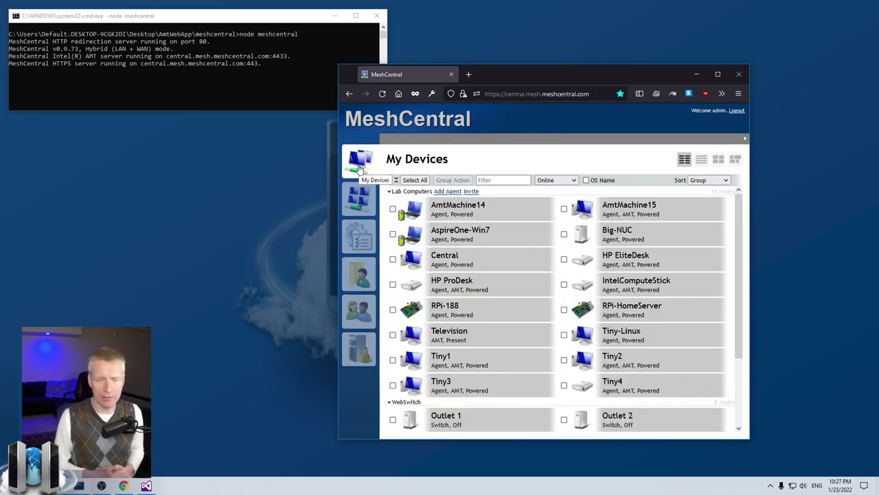
click(369, 313)
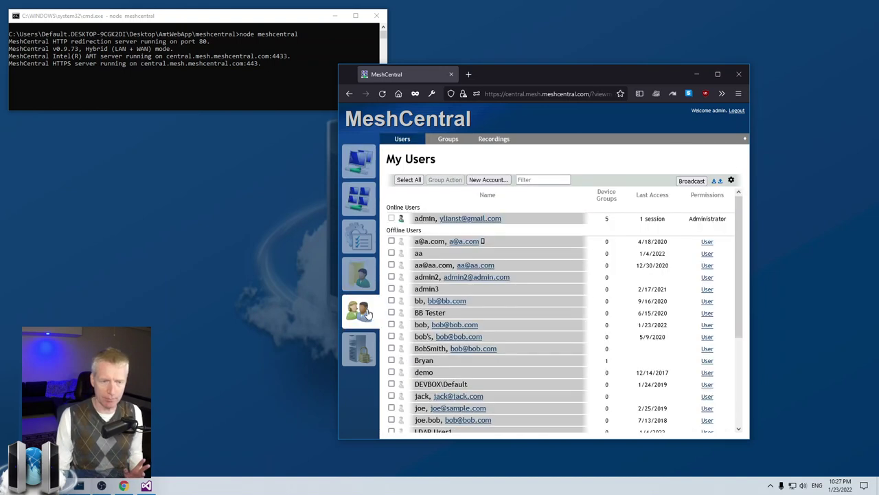
Step: Open the New Account form and cancel it without creating an account
scroll(510, 289, down, 3)
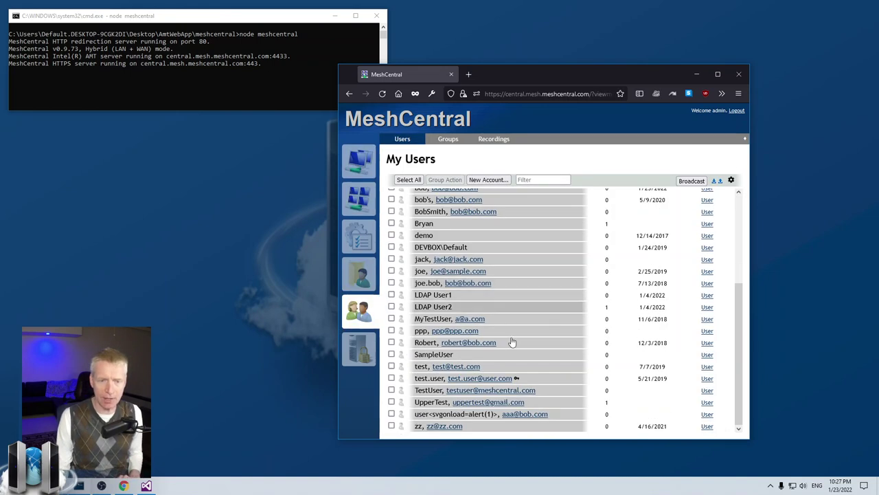
scroll(513, 347, up, 3)
click(492, 183)
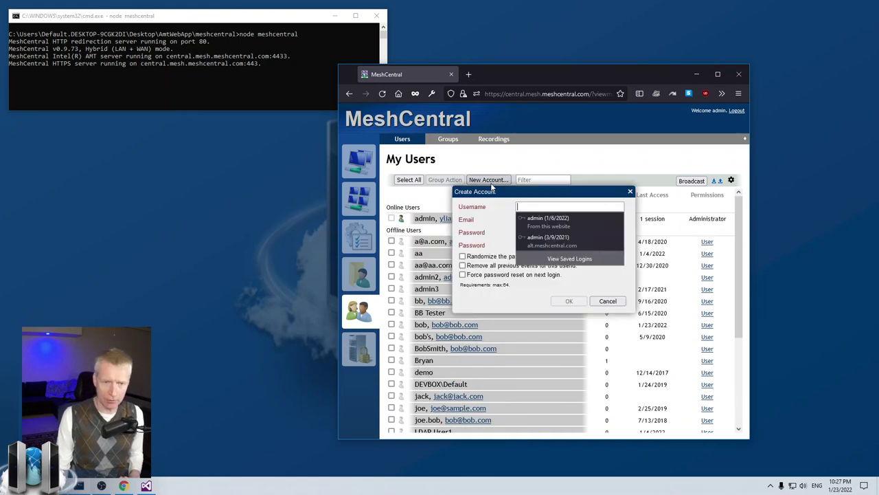
click(584, 285)
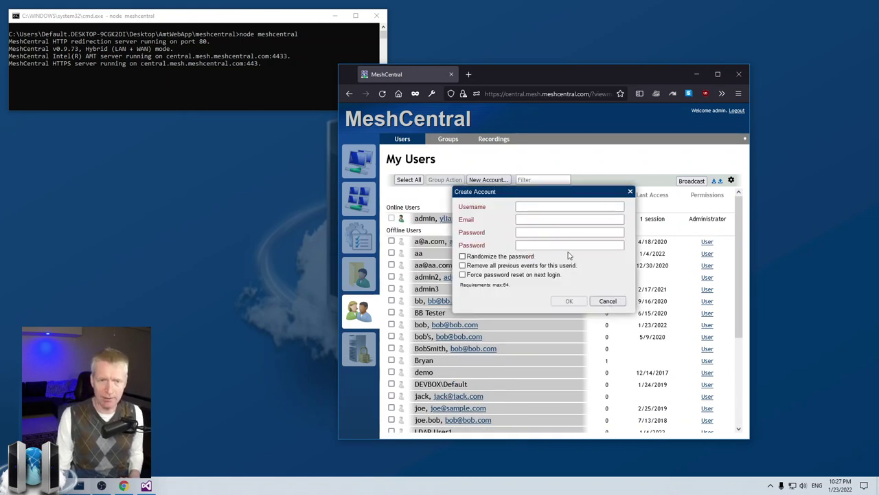
click(608, 302)
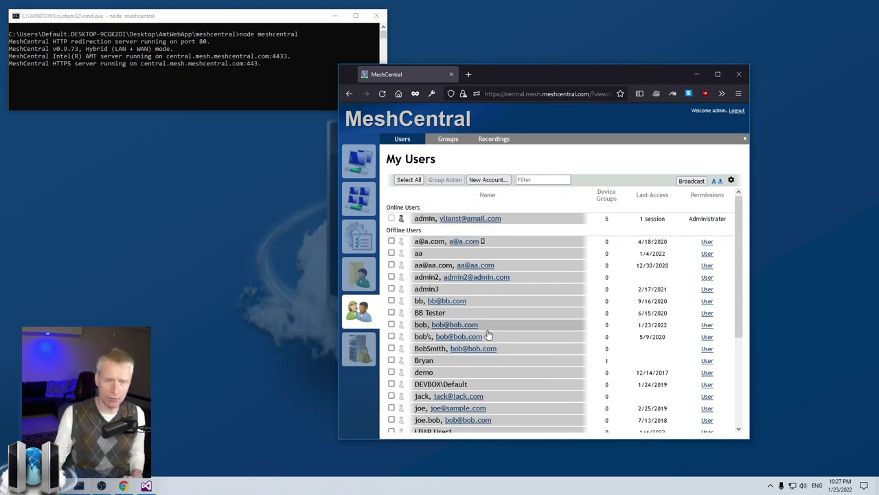
Step: On the Groups tab, open and cancel New Group, then open TestGroup's details
click(451, 143)
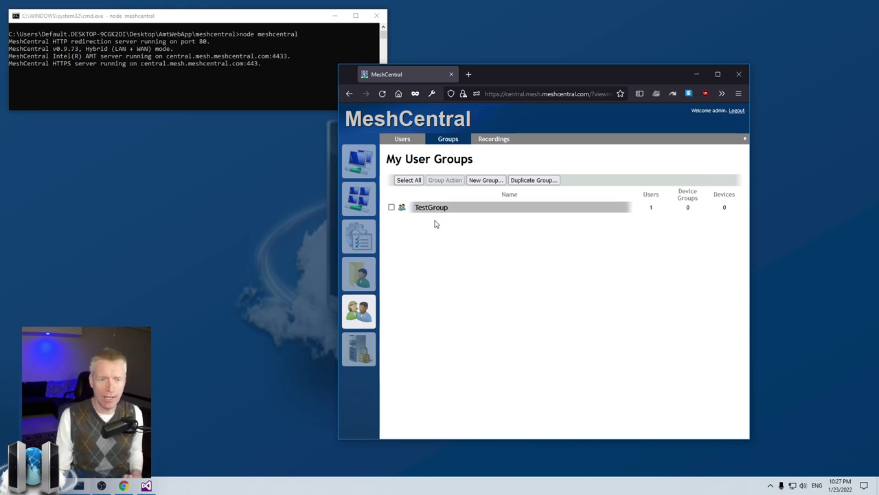
click(486, 180)
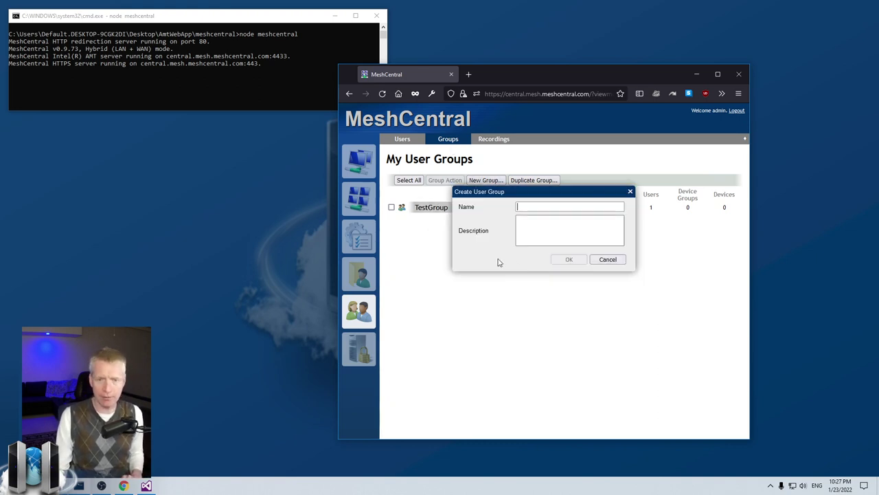
click(607, 259)
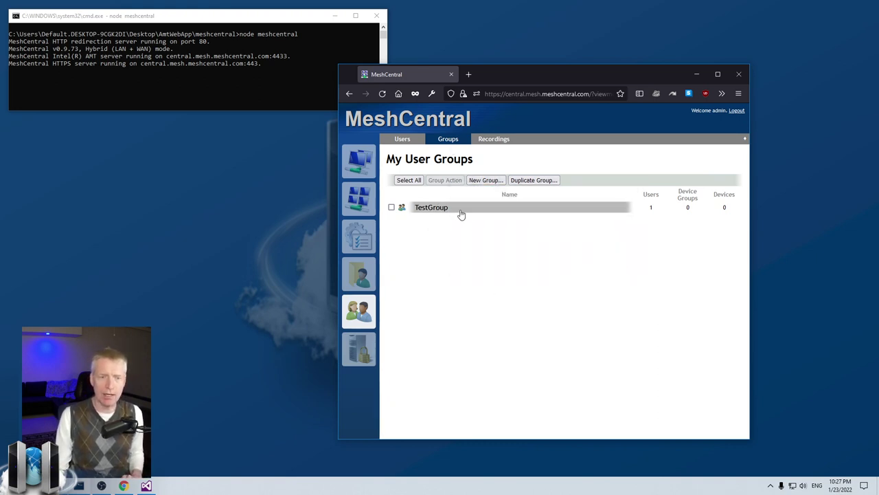
click(460, 210)
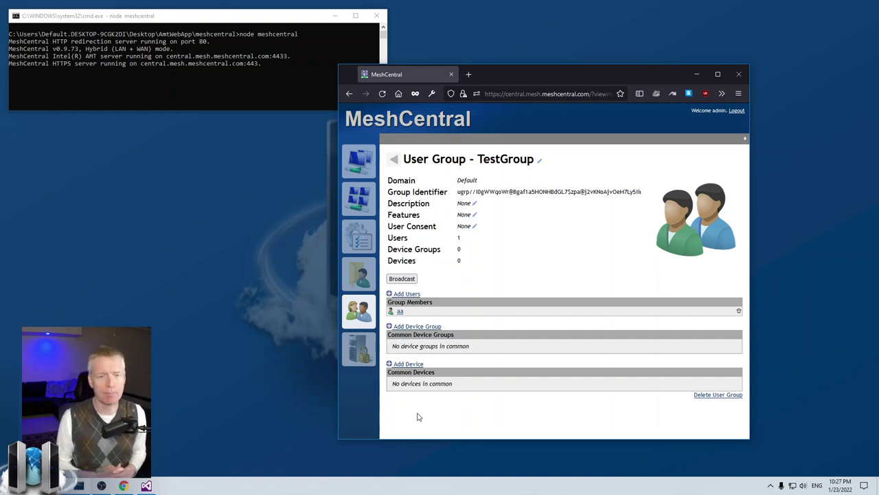
Step: Back on My Users, open and cancel a user's Server Permissions, and move the window right
click(359, 313)
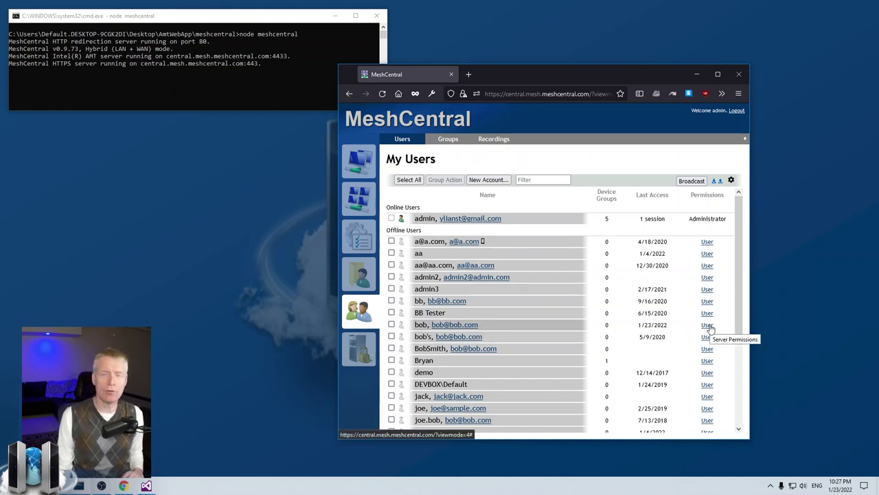
click(708, 325)
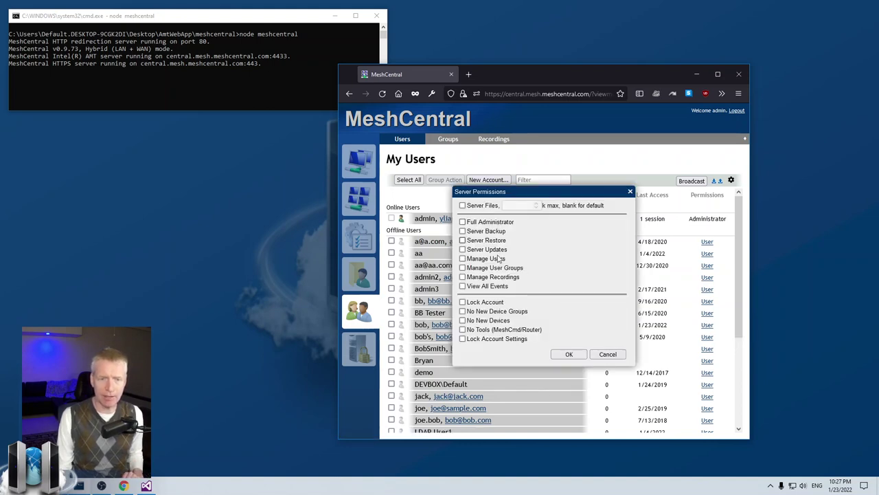
click(608, 355)
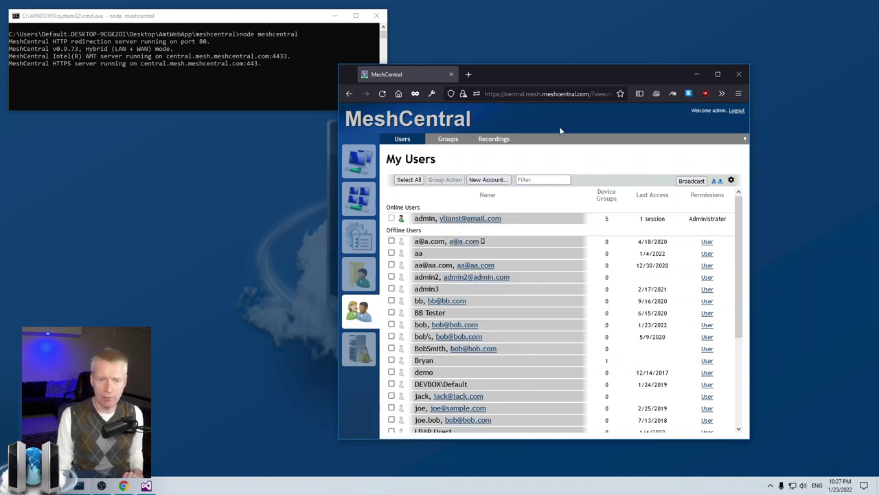
drag(553, 74, 679, 97)
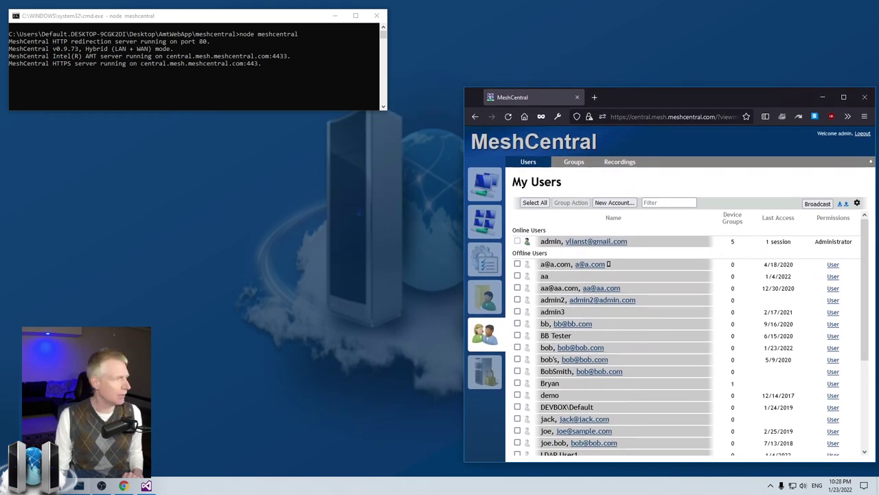
Step: In Chrome at the MeshCentral login page, sign in with the second user's username and password
click(123, 485)
drag(237, 148, 290, 142)
click(273, 310)
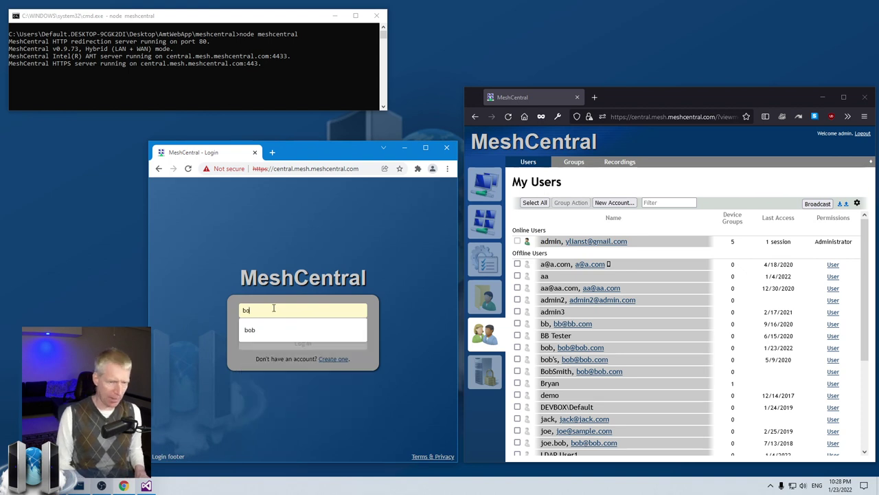
key(Tab)
key(Return)
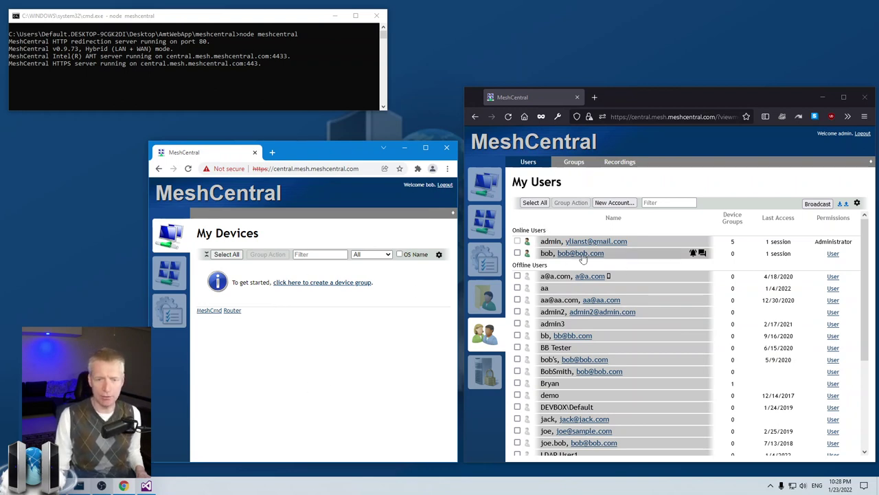
Step: Start a chat with the online user and accept it in the user's Chrome window
click(703, 253)
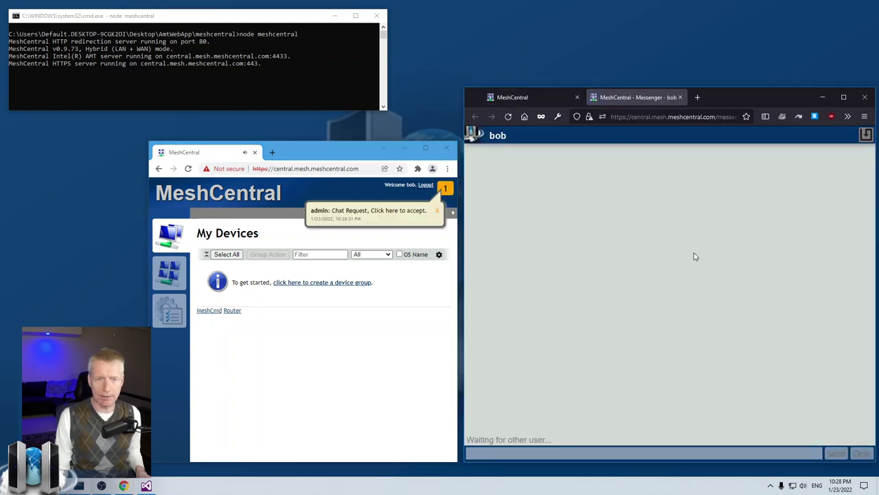
click(366, 219)
click(383, 216)
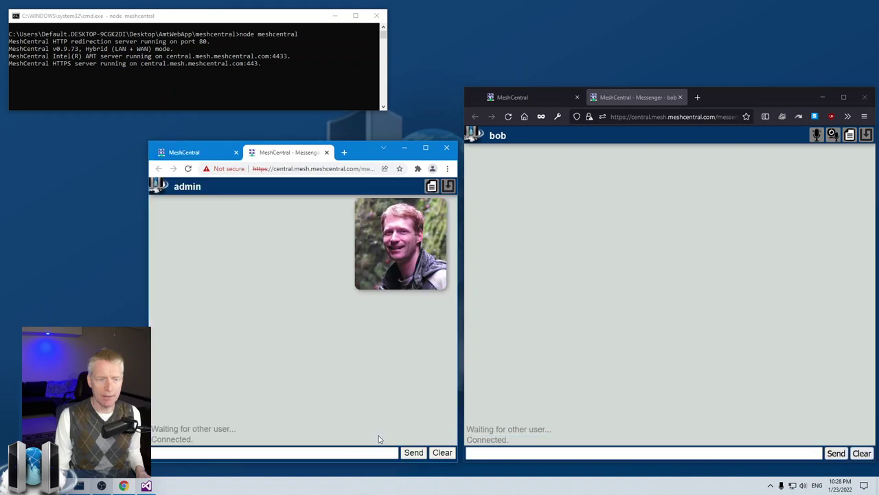
Step: Exchange 'dfgdfg' test messages from both windows, then close the chat on each side
click(526, 452)
text(dfgdfg)
click(380, 451)
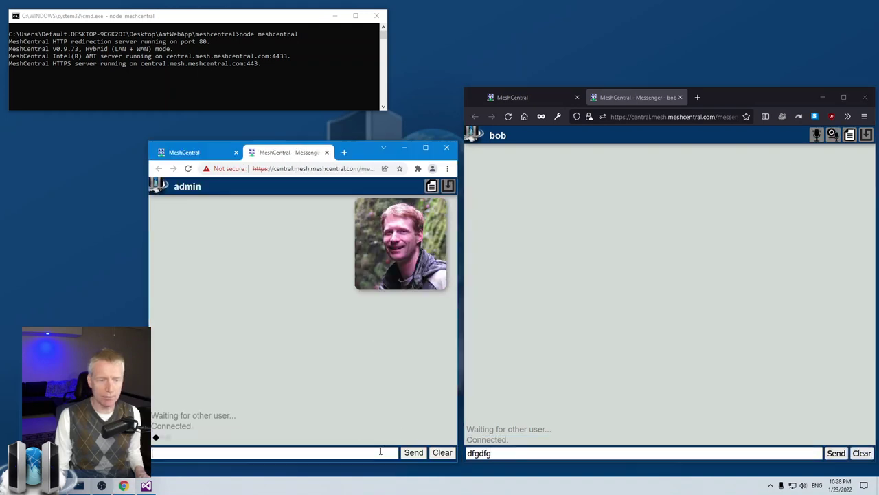
text(dfgdfg\)
key(Return)
click(531, 452)
key(Return)
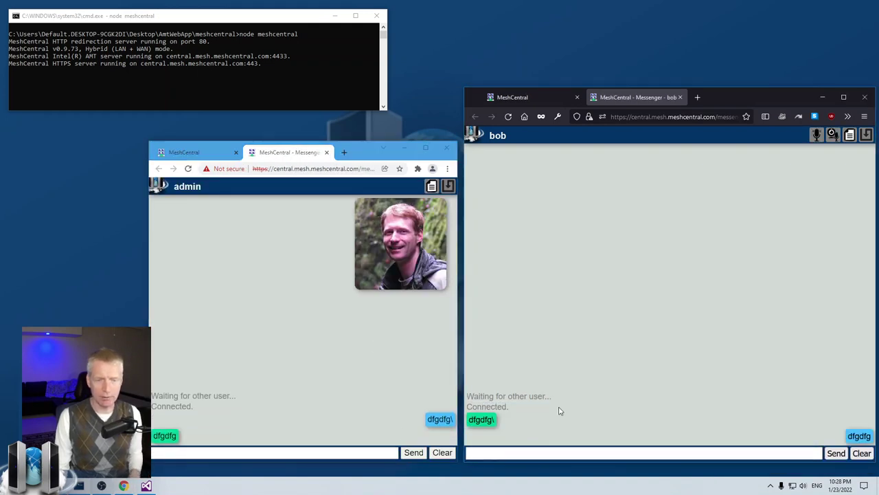
click(326, 152)
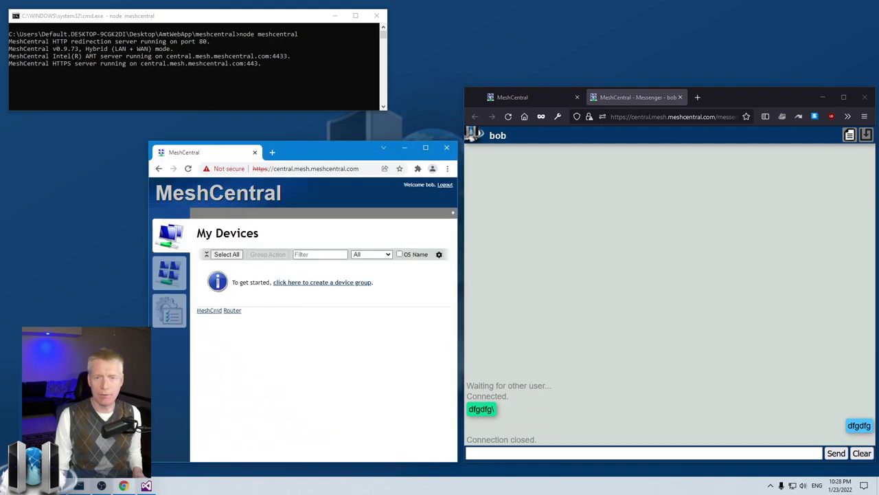
click(680, 97)
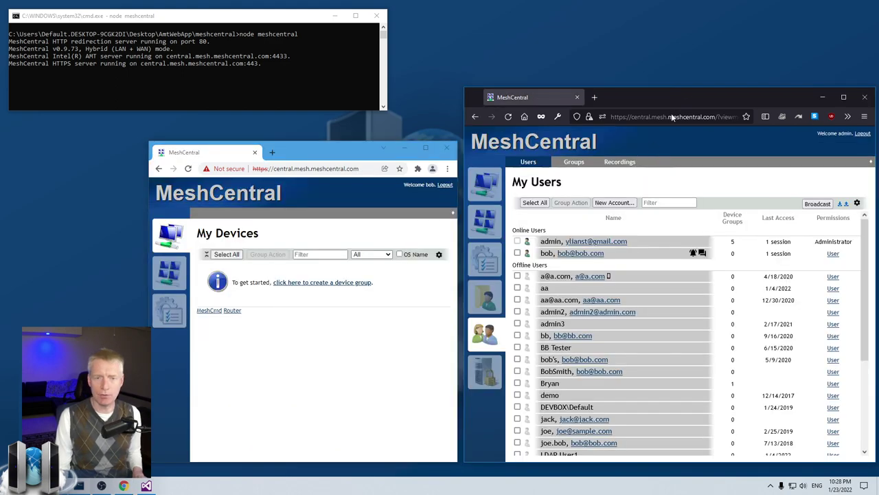
Step: Send the online user a 'Hello!' notification and dismiss it in their window
click(693, 253)
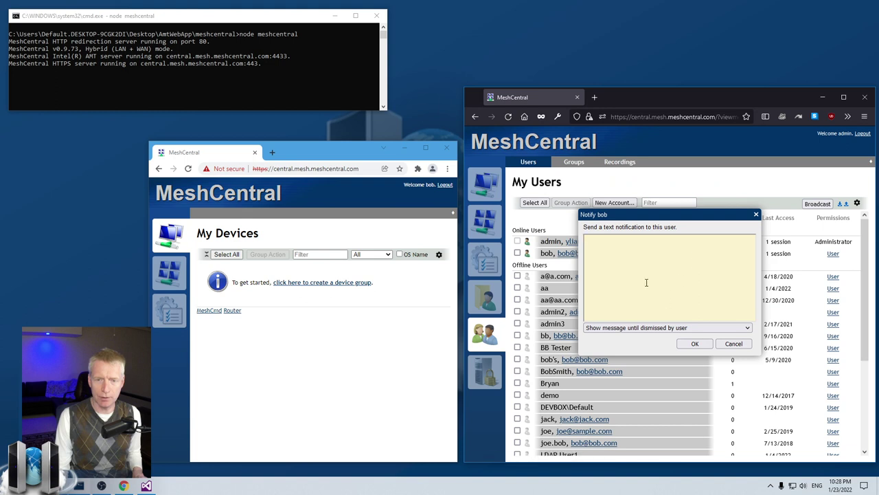
text(Hello!)
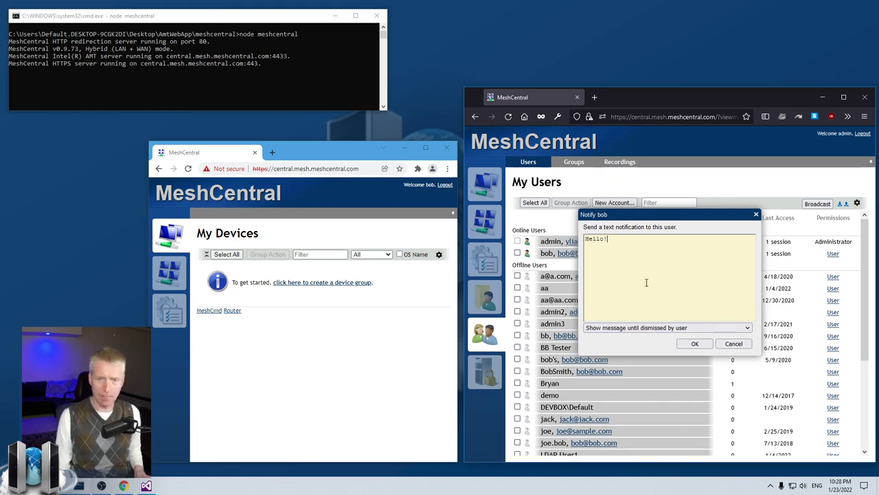
click(694, 342)
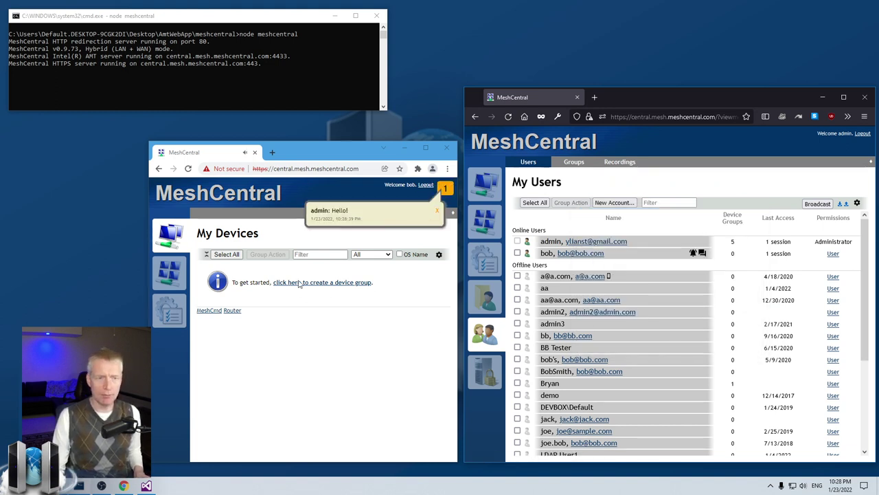
click(437, 211)
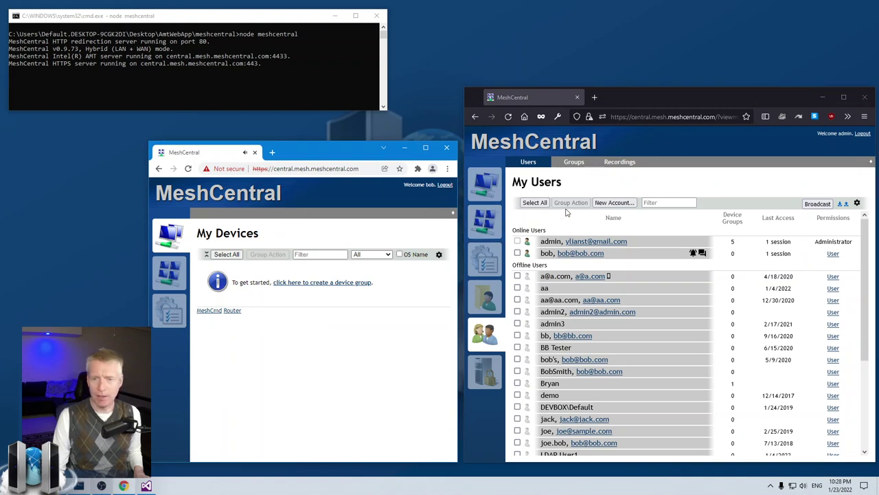
Step: Broadcast 'Hello all!' to all connected users, shown for 10 seconds
click(818, 203)
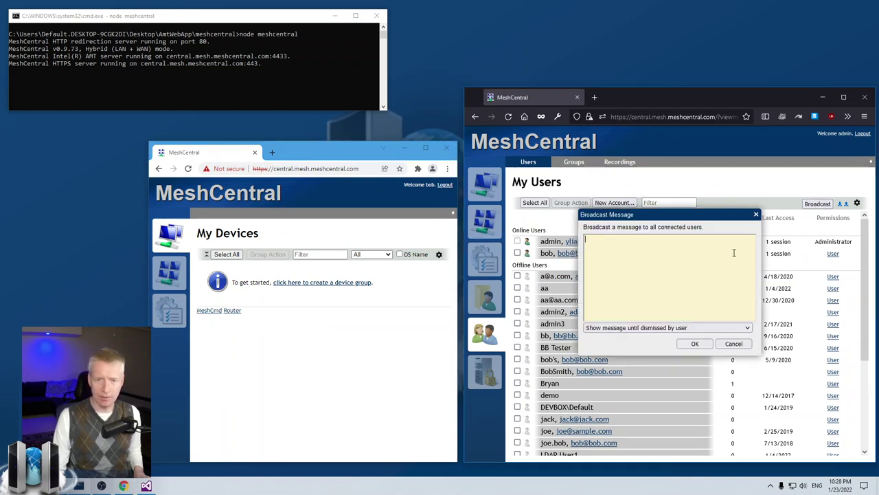
text(Hello all!)
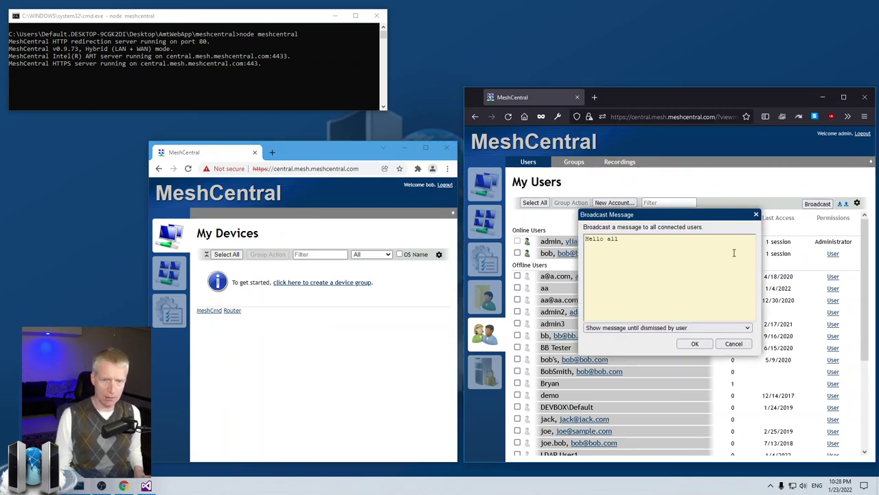
click(653, 328)
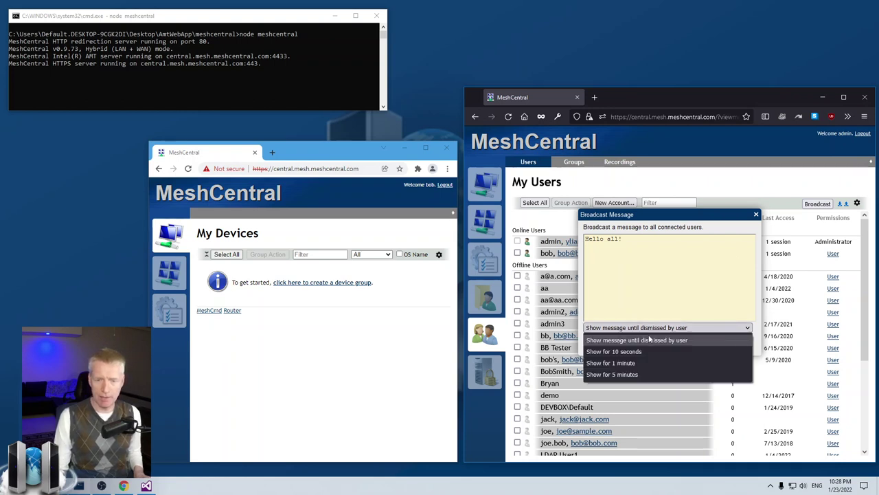
click(622, 351)
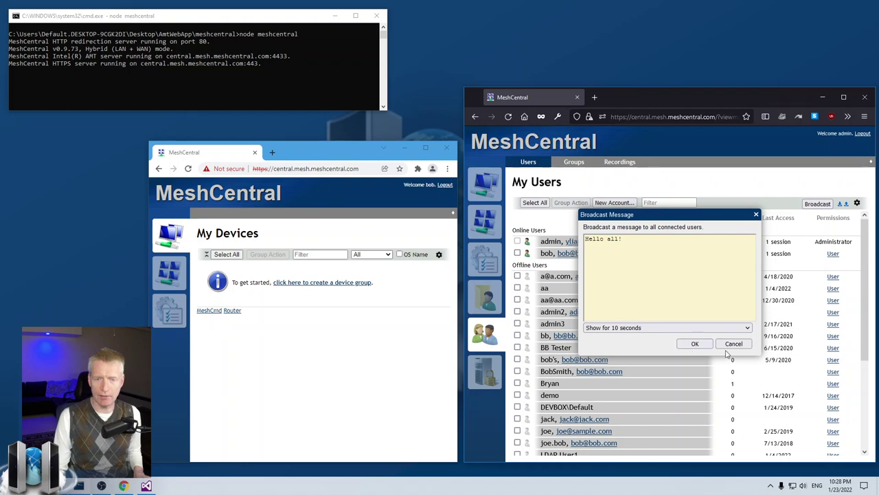
click(694, 343)
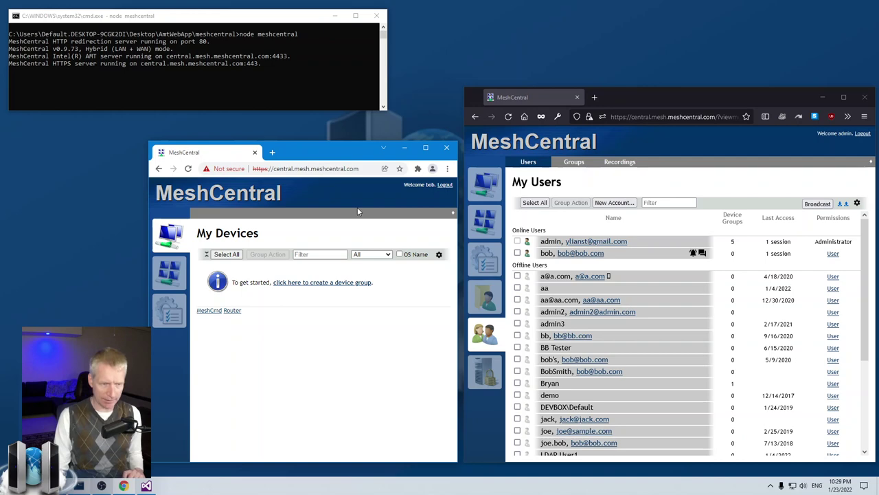
Step: In the user's session, view My Events and My Account, then return to the empty My Devices page
click(162, 274)
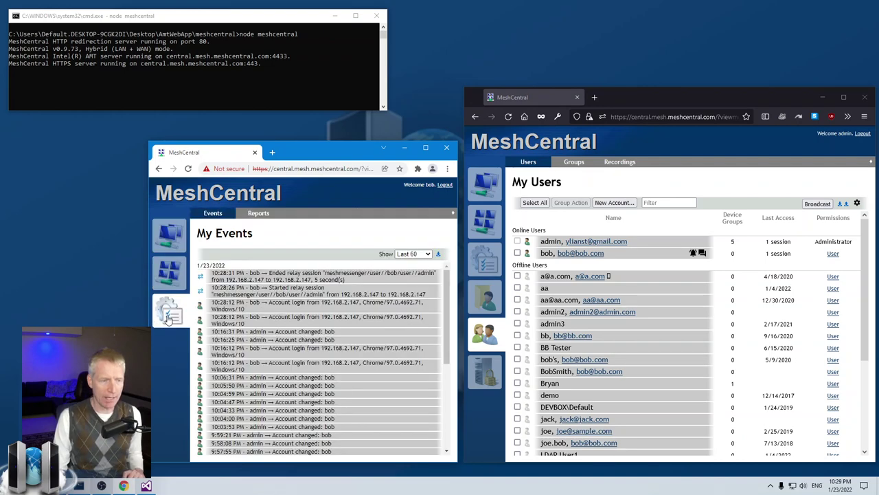
click(169, 314)
click(170, 236)
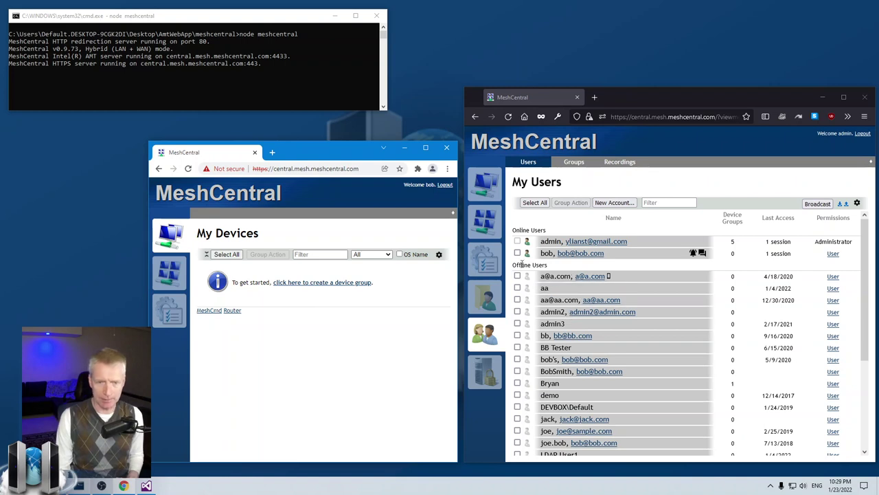
Step: Open the second user's General account page from the admin's My Users list
click(629, 256)
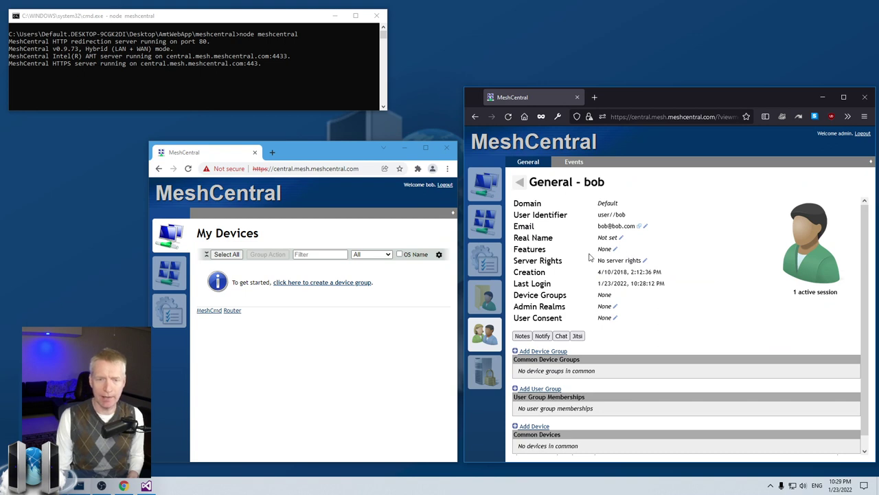
Step: Grant the user Full Administrator server rights and save
click(645, 262)
click(616, 246)
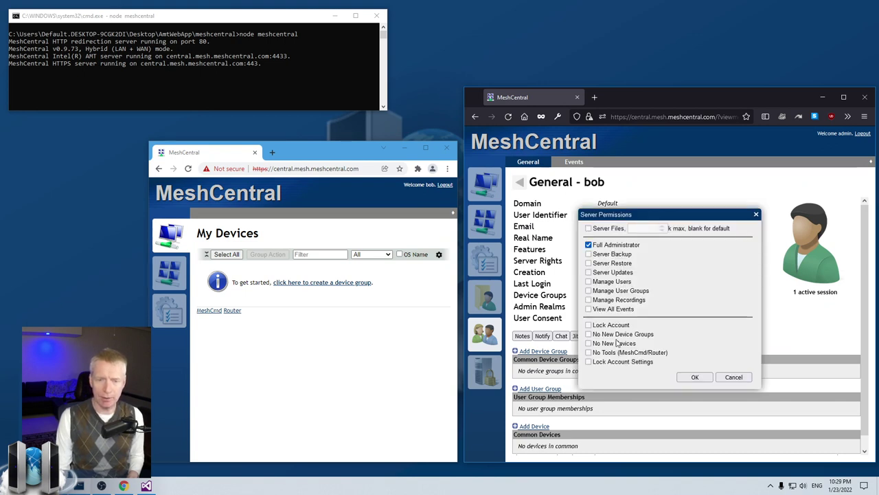
click(695, 377)
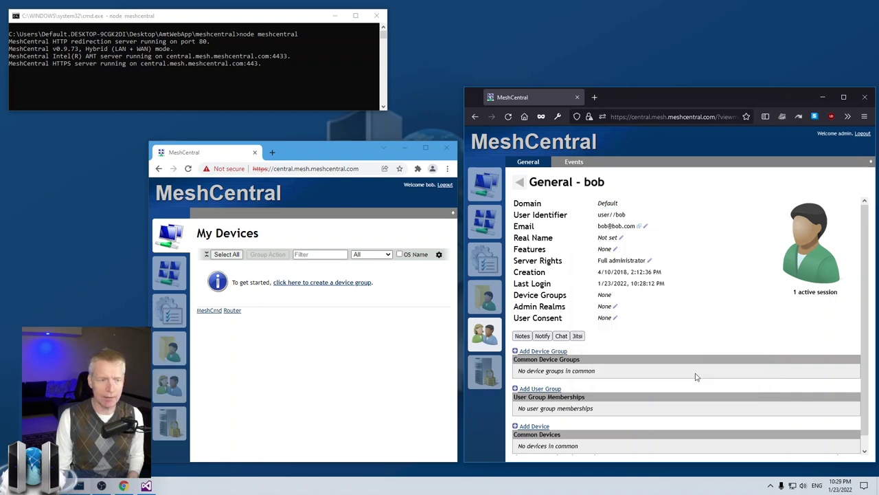
Step: Check the Users and Server pages now shown in the user's session, then reopen their Server Permissions
click(170, 384)
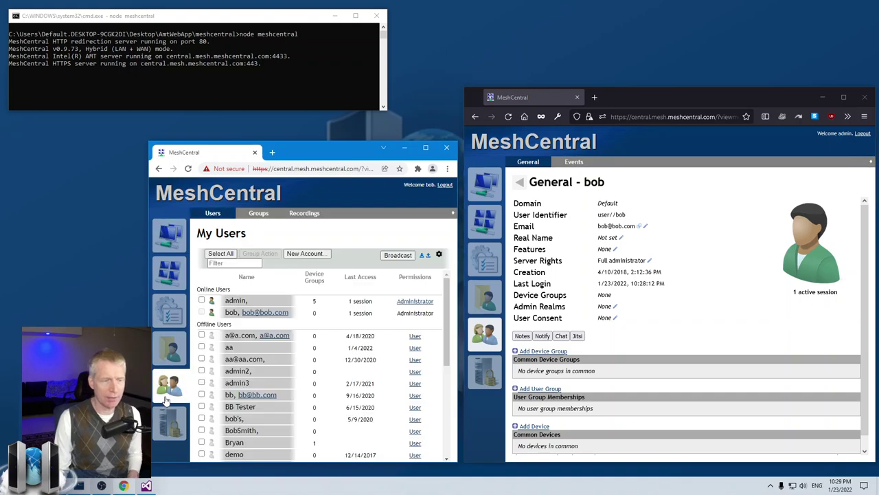
scroll(275, 360, down, 3)
scroll(275, 362, up, 5)
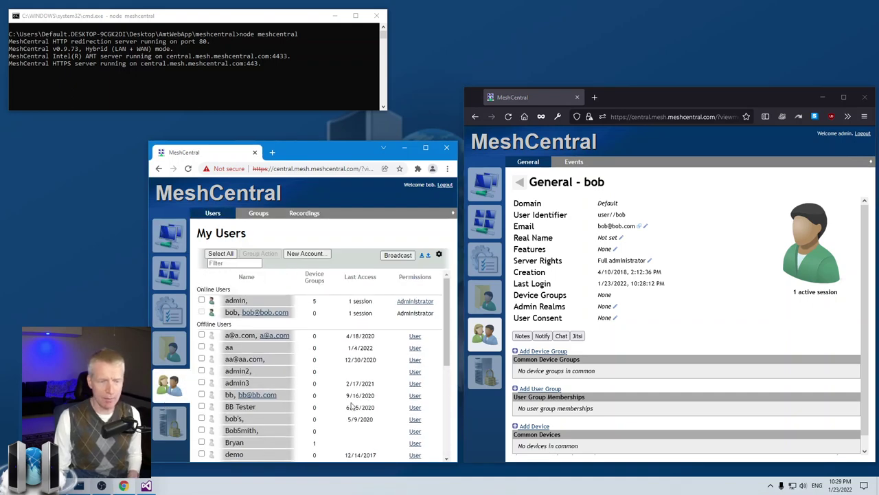
click(170, 422)
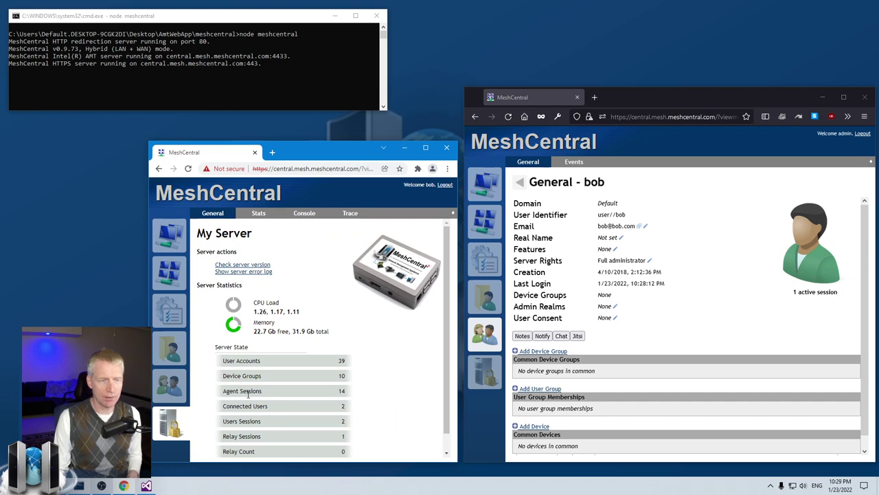
click(170, 385)
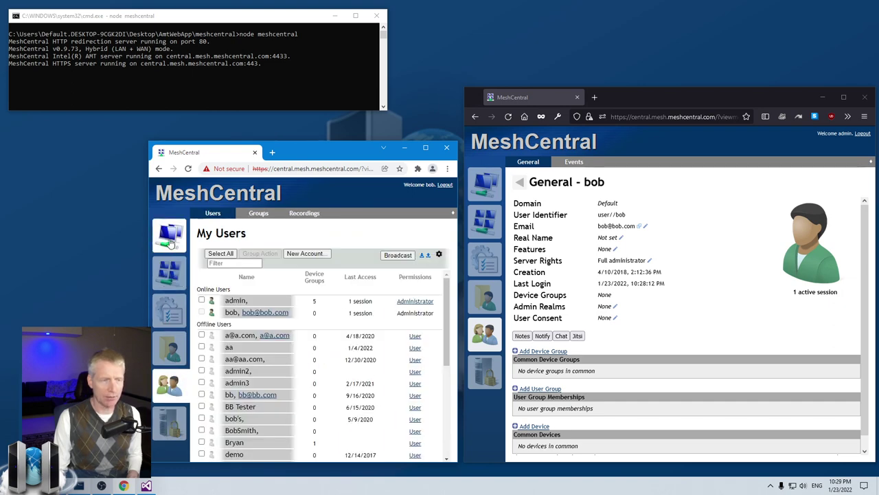
click(171, 238)
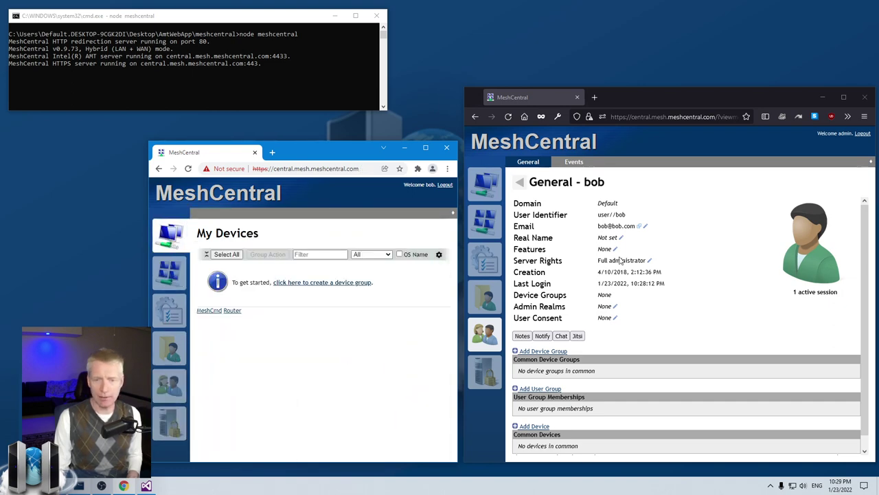
click(650, 260)
Step: Clear Full Administrator and save, then grant partial rights with only Manage Users
click(611, 245)
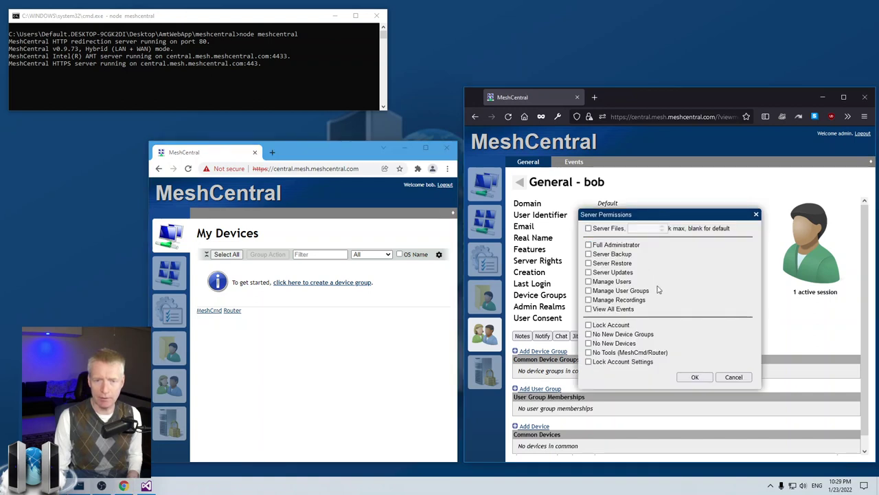
click(689, 378)
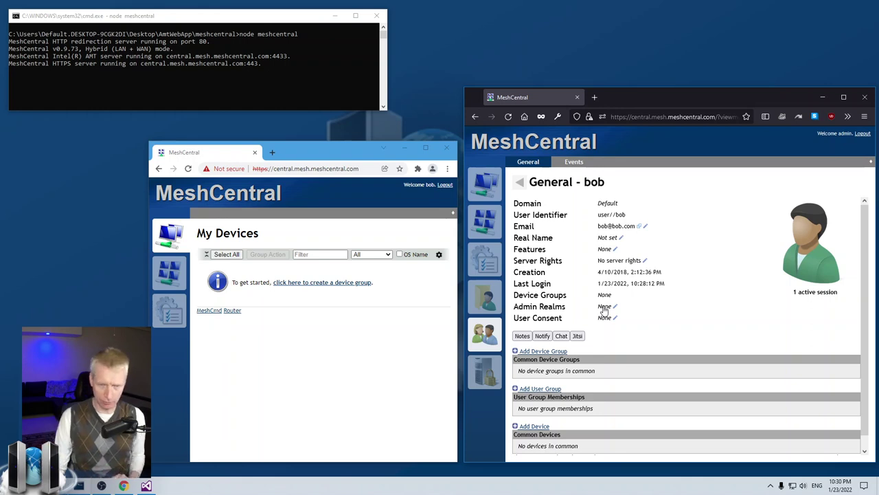
click(644, 261)
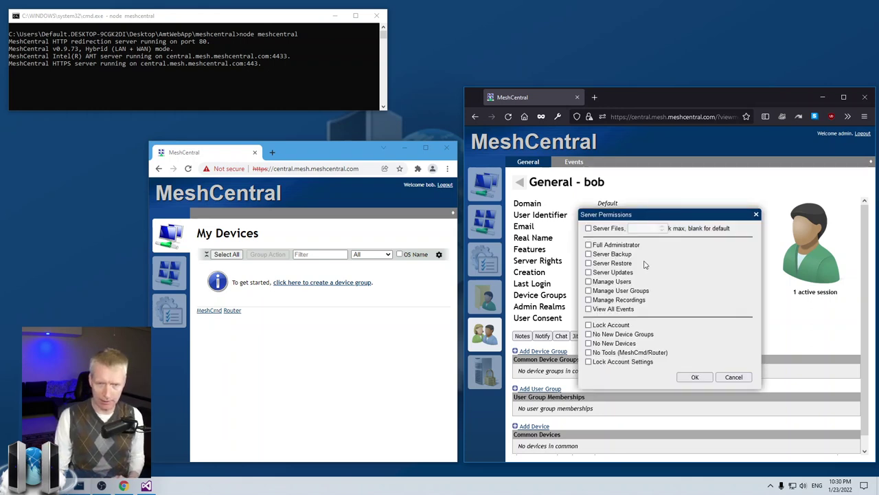
click(694, 377)
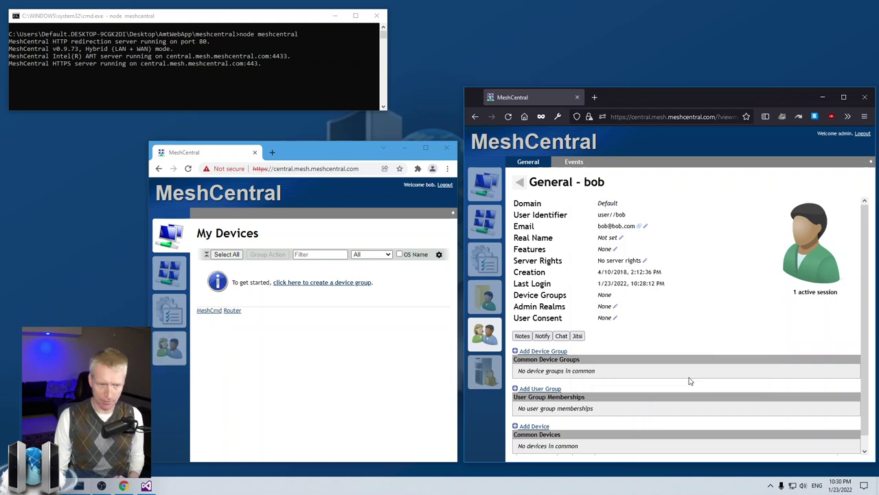
Step: Open the manageable My Users list, widen the browser window, and try then cancel New Account
click(170, 357)
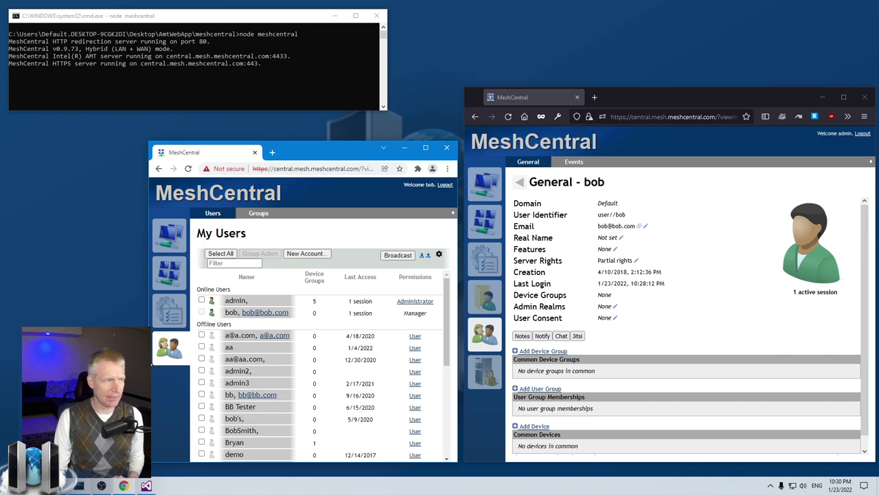
drag(150, 365, 143, 365)
drag(459, 332, 526, 334)
scroll(445, 334, down, 5)
scroll(445, 334, up, 5)
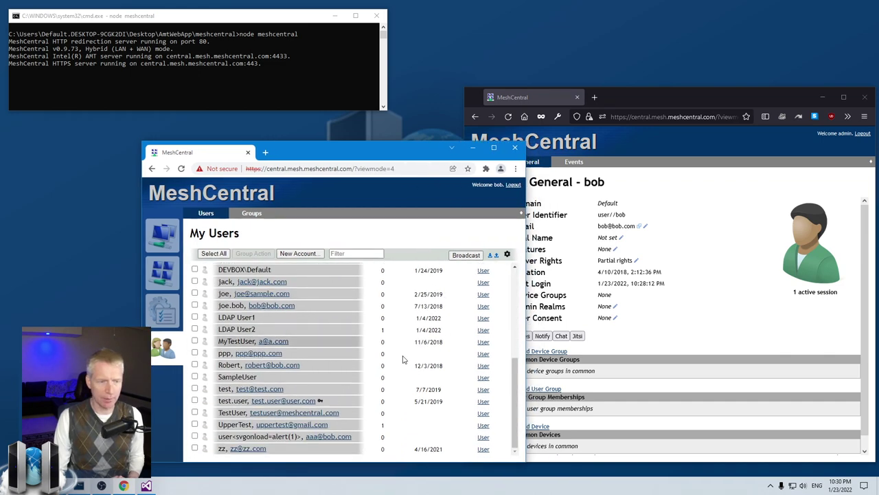
click(299, 255)
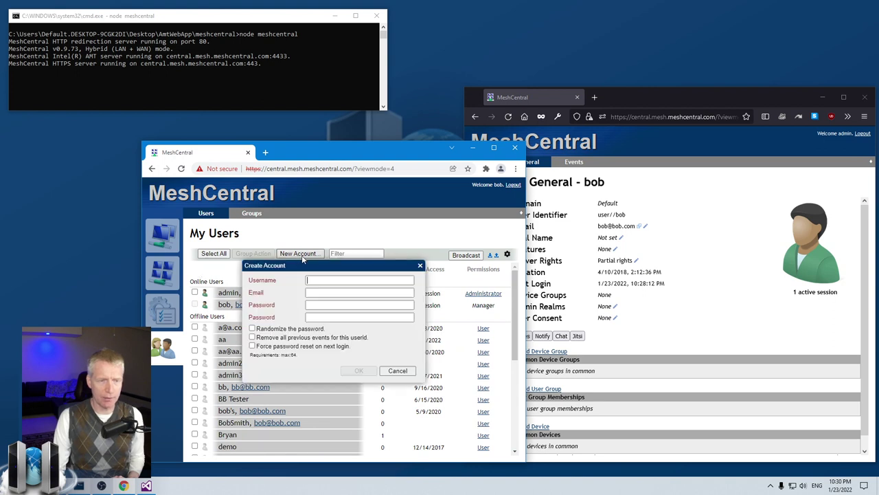
click(395, 369)
Step: View the second offline user's account page, then switch to the My User Groups list
click(234, 338)
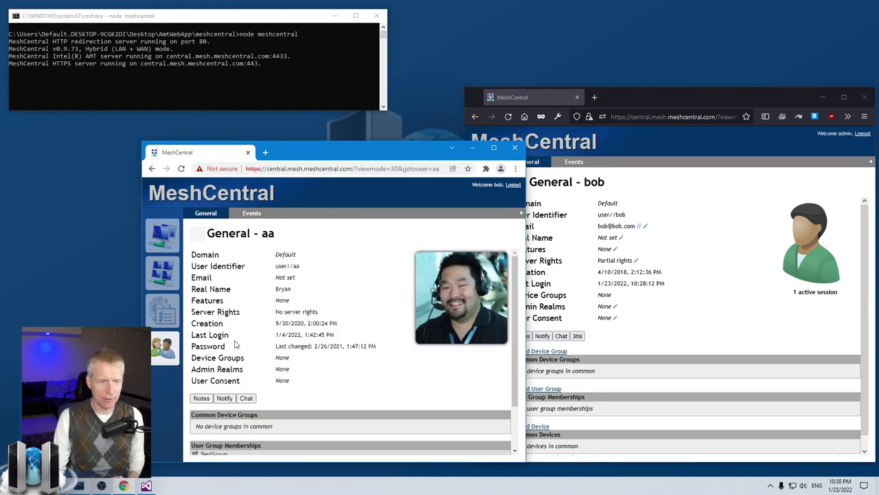
scroll(385, 364, down, 1)
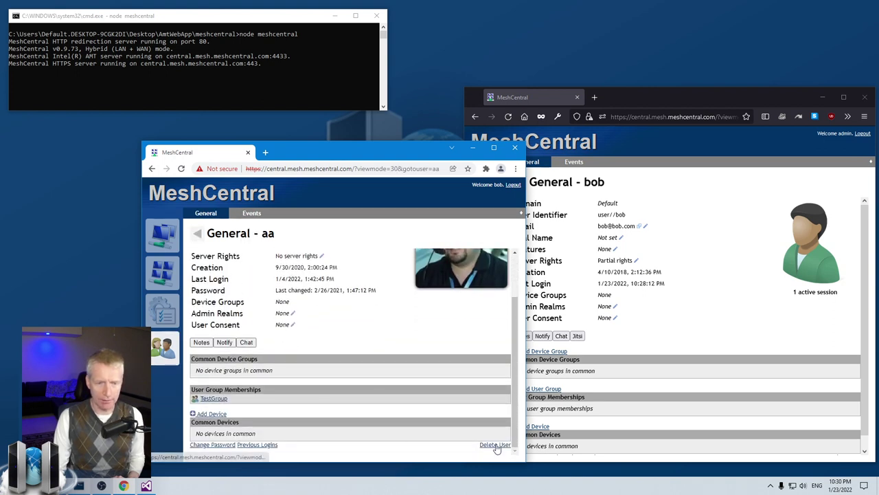
scroll(234, 289, up, 2)
click(197, 234)
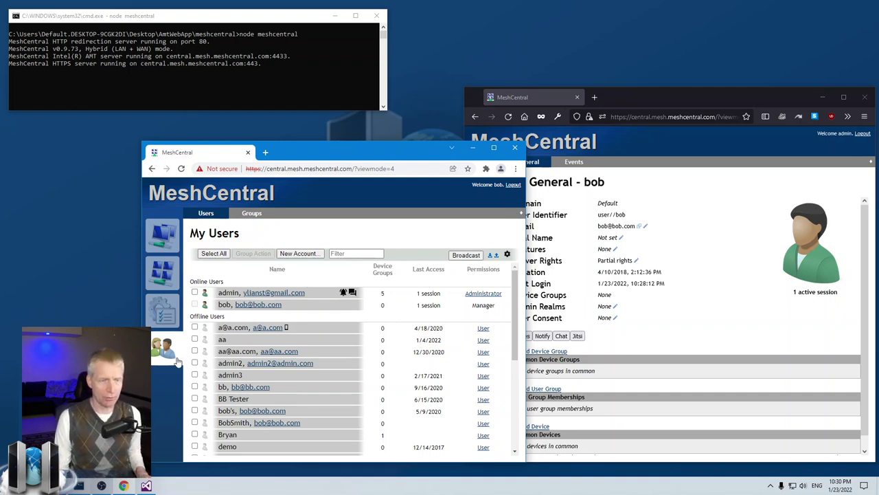
click(253, 217)
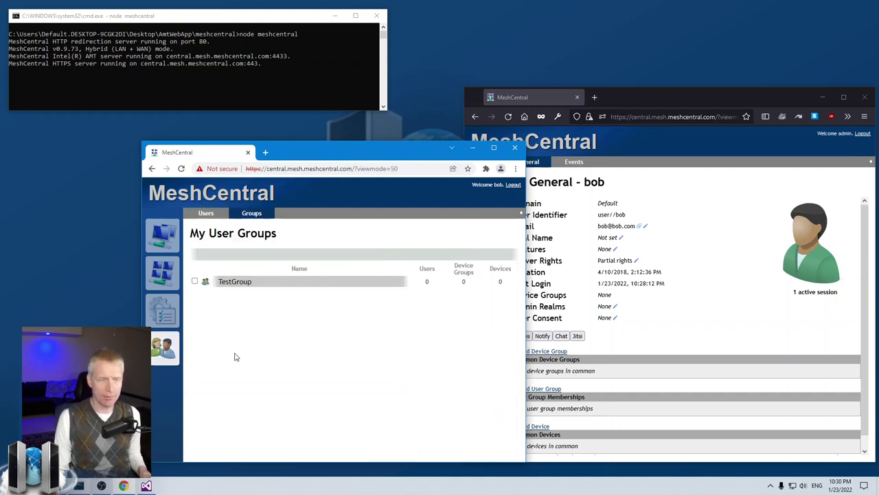
Step: View the TestGroup details, then return to the user groups list
click(257, 285)
scroll(254, 440, down, 1)
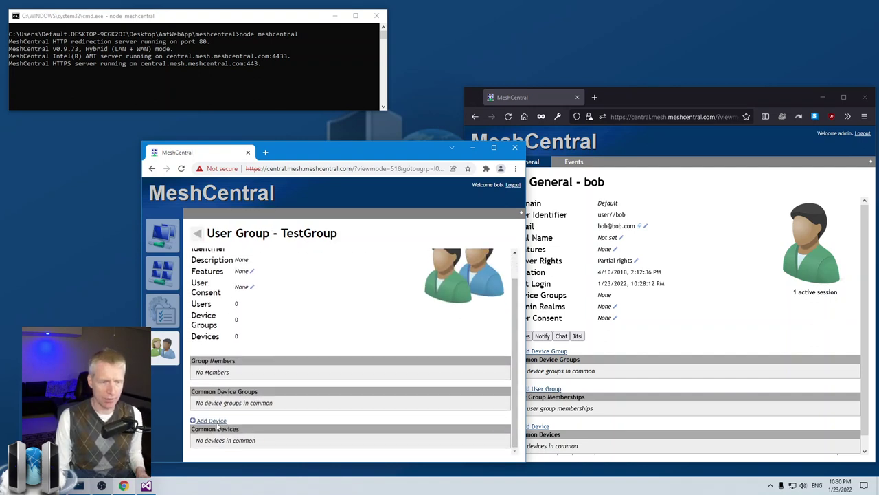
scroll(277, 327, up, 1)
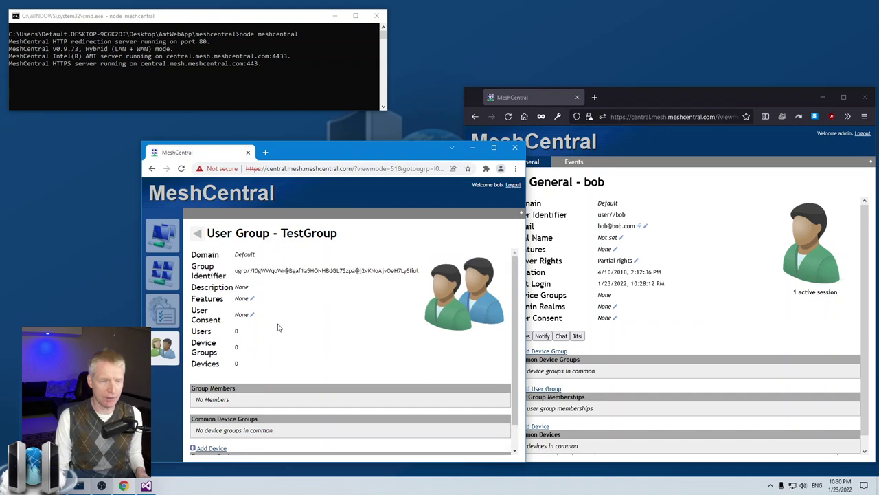
click(195, 232)
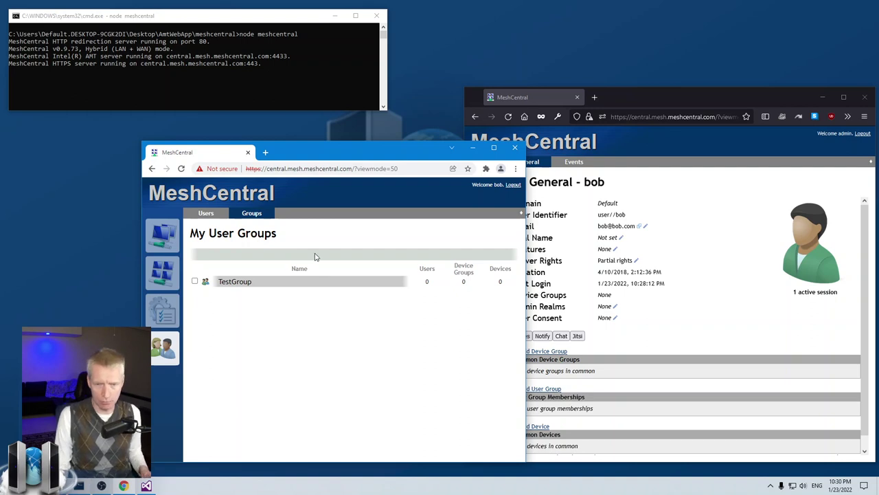
Step: In the admin window, confirm the limited user's Server Rights with OK, then return to their browser
click(681, 308)
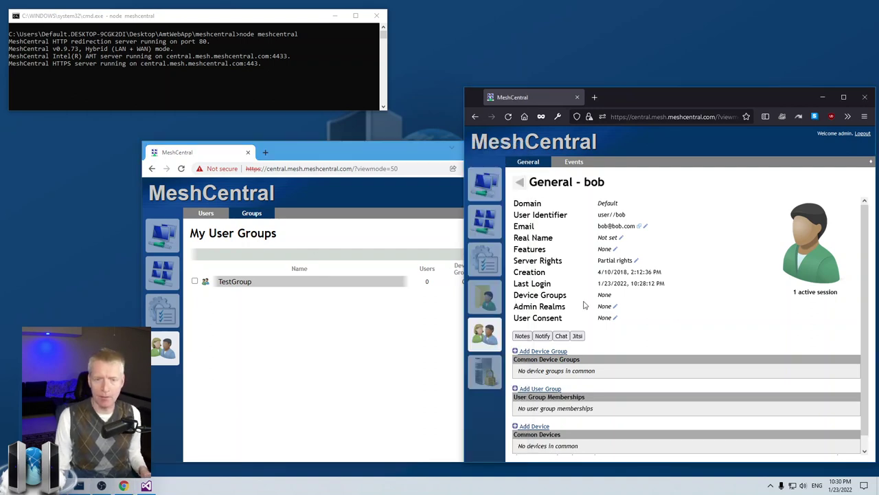
click(637, 261)
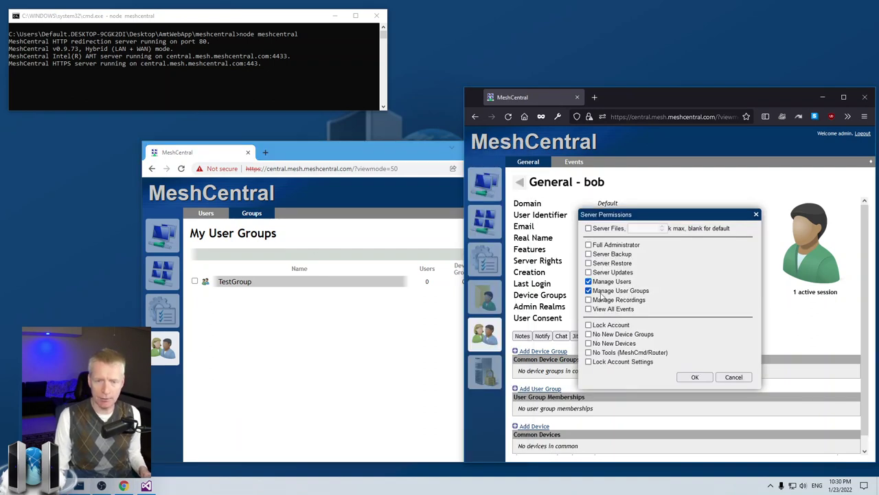
click(689, 379)
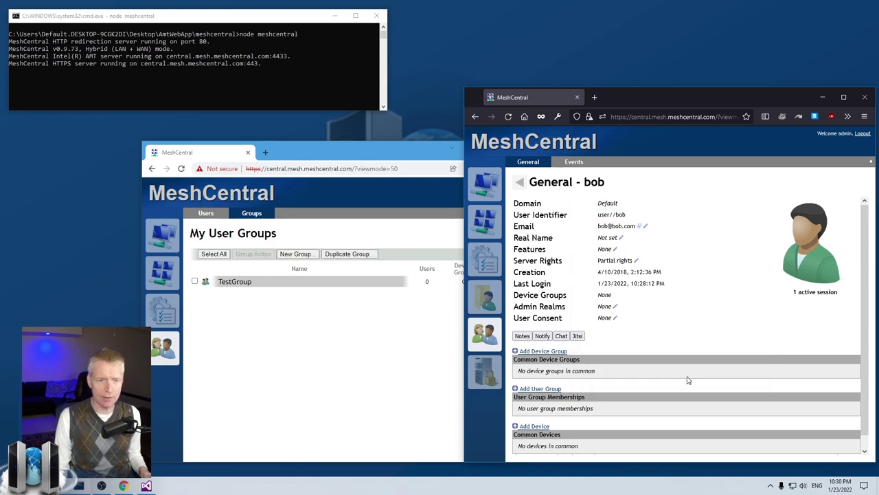
click(307, 361)
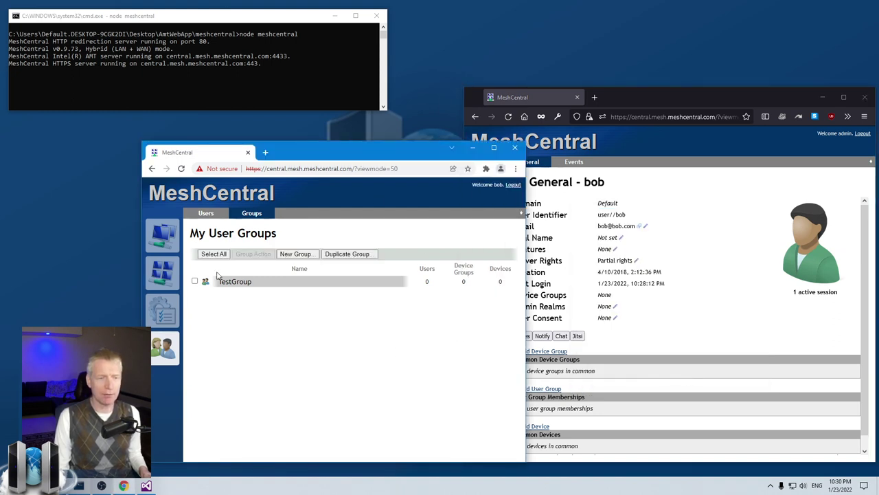
click(297, 253)
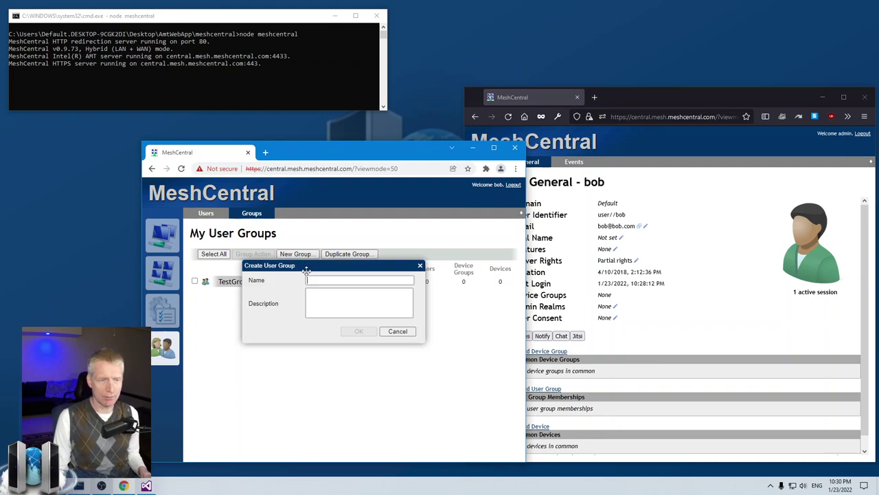
click(395, 331)
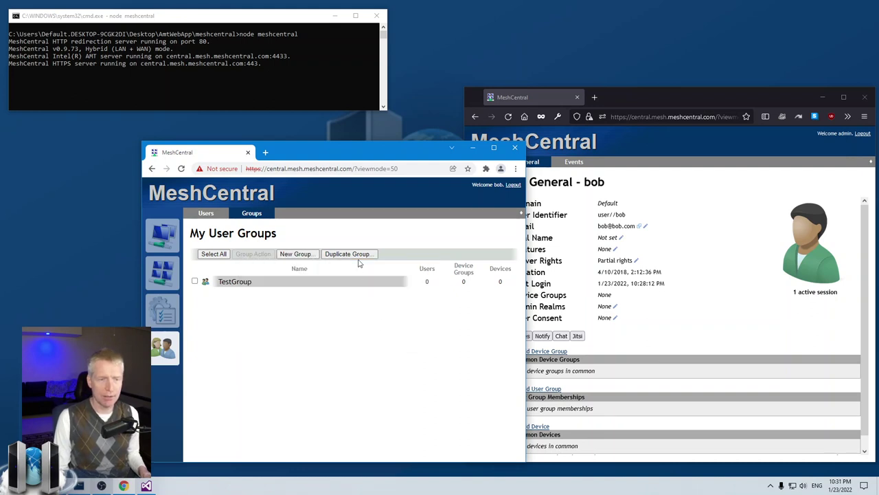
click(194, 281)
click(194, 281)
click(352, 255)
click(335, 279)
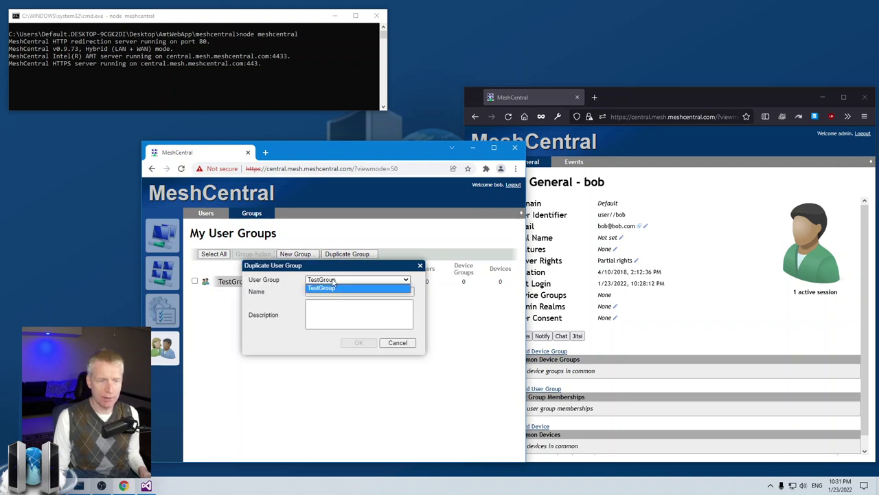
click(334, 287)
click(332, 292)
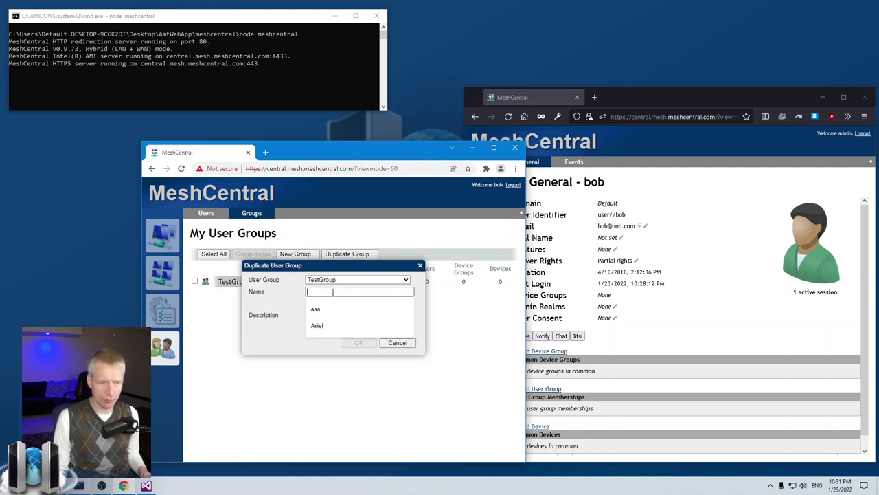
click(275, 318)
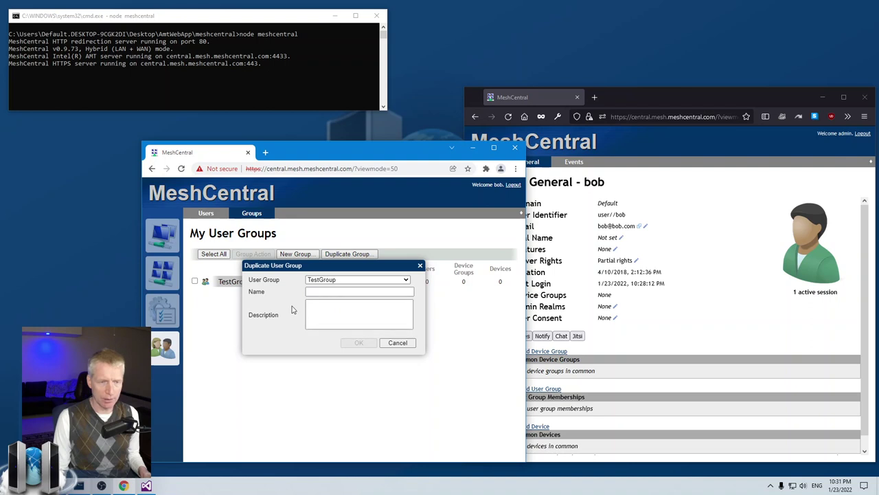
click(403, 344)
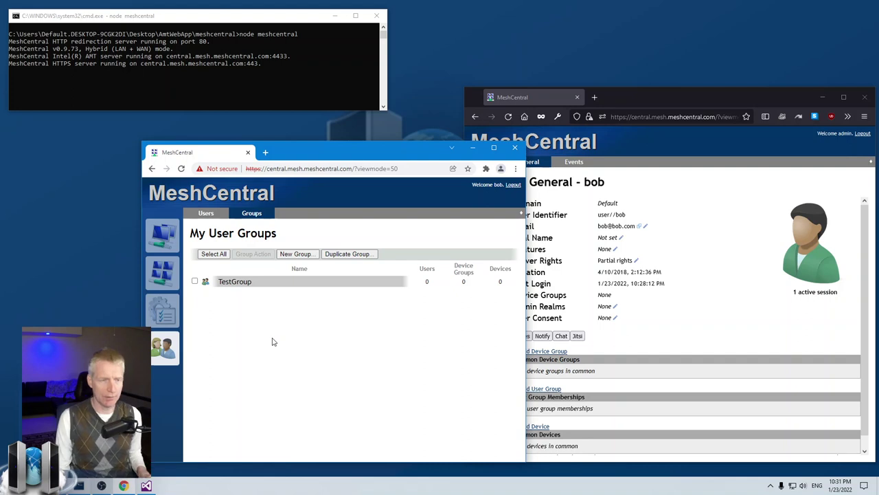
click(195, 281)
click(252, 254)
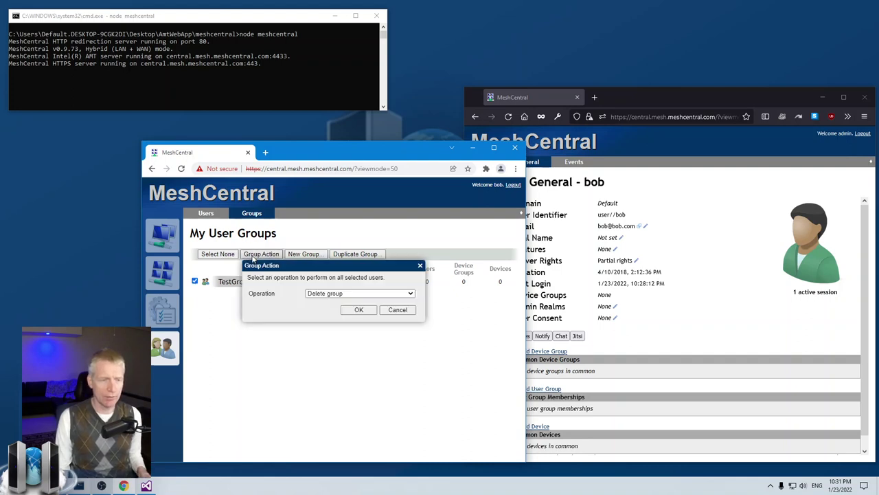
click(340, 294)
click(343, 300)
click(396, 309)
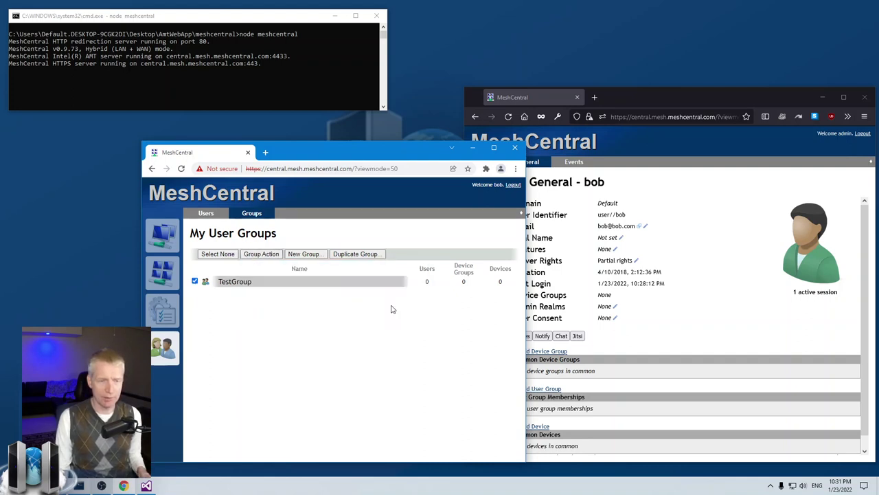
click(195, 281)
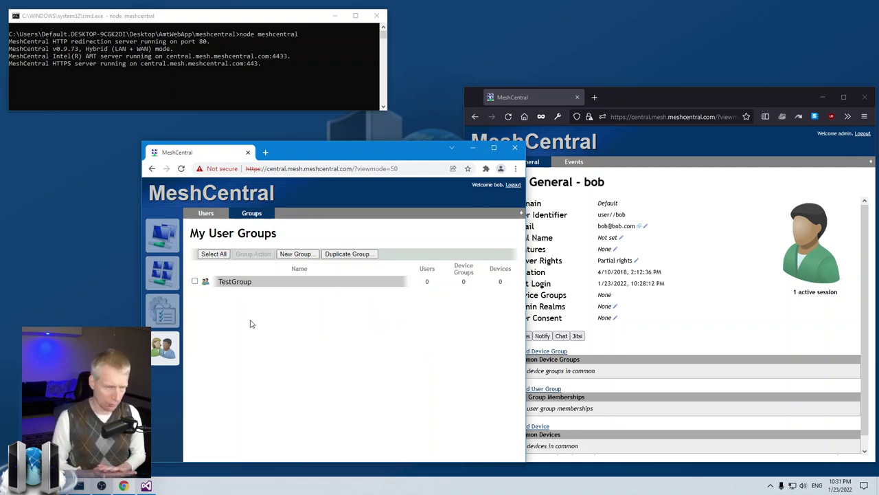
Step: Show the limited user's My Users list, then bring the admin's page for that user forward
click(206, 214)
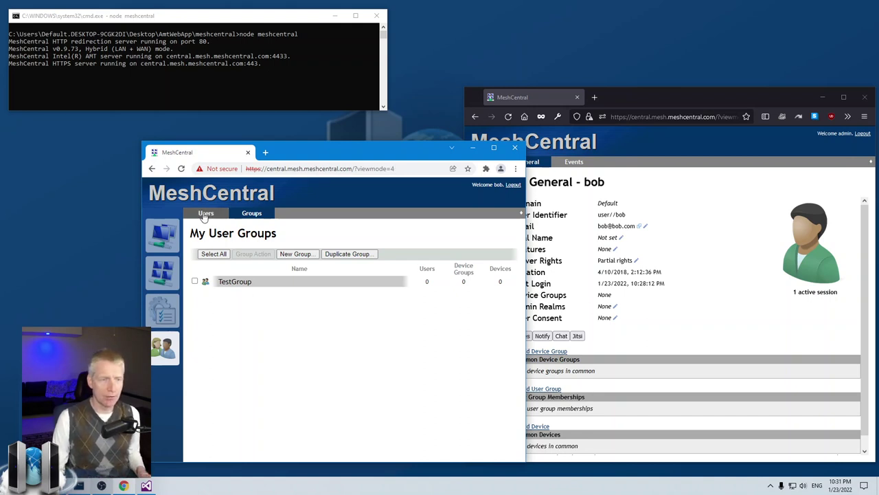
click(674, 314)
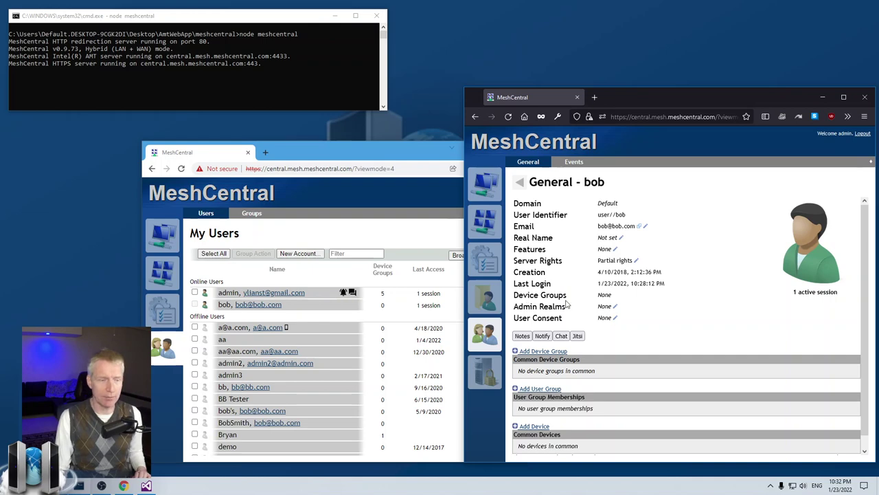
Step: Review the limited user's Server Rights in the admin window and close them unchanged
click(366, 280)
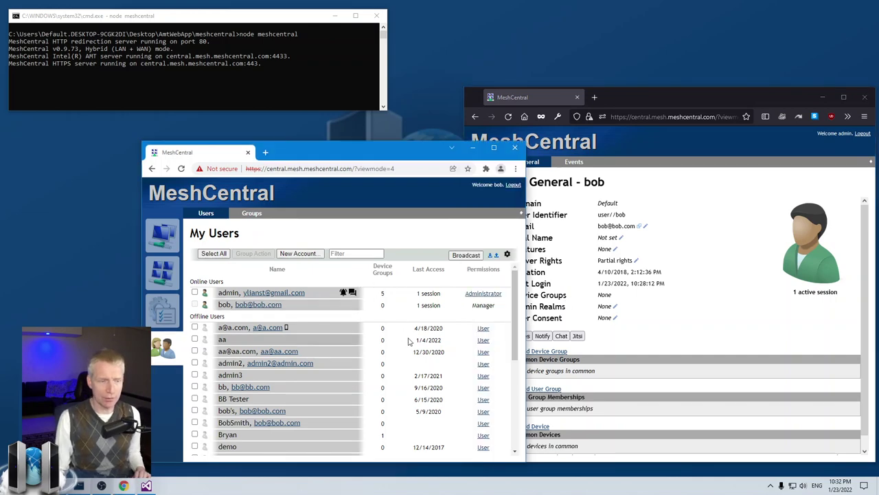
click(742, 283)
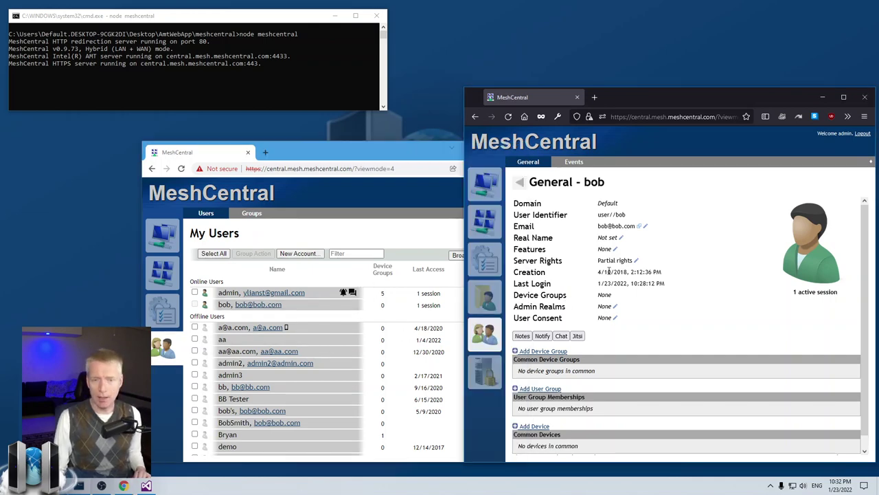
click(635, 261)
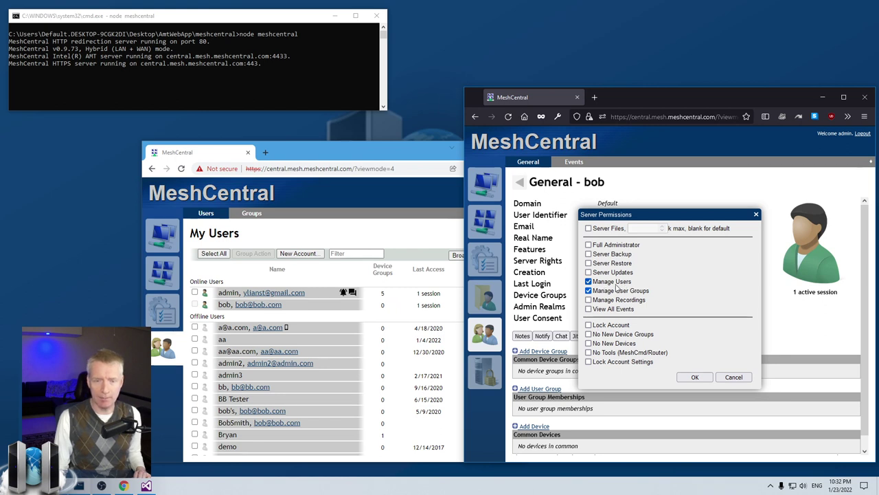
click(730, 378)
Step: Check the limited user's list, then open the Administrative Realms editor for that user
click(307, 362)
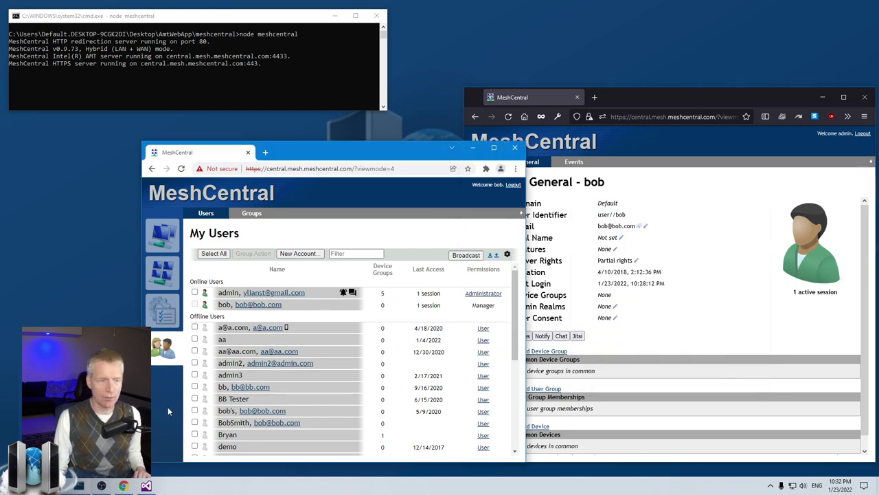
scroll(377, 398, down, 5)
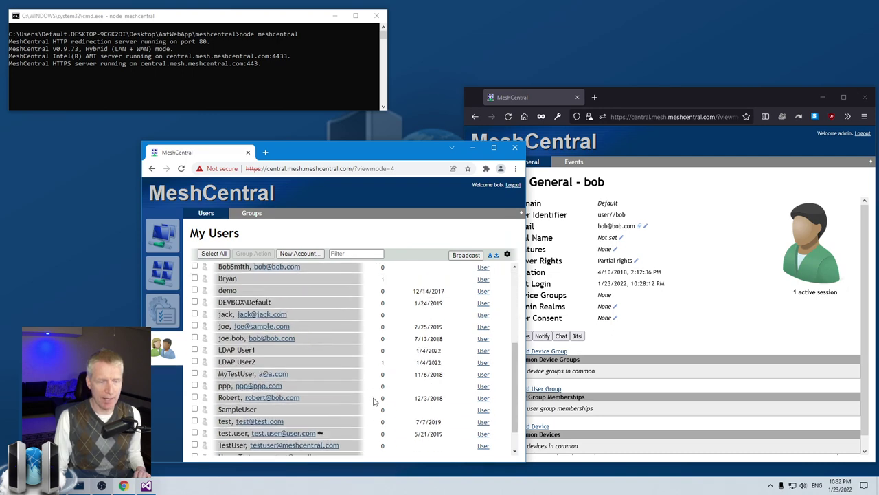
scroll(373, 398, up, 5)
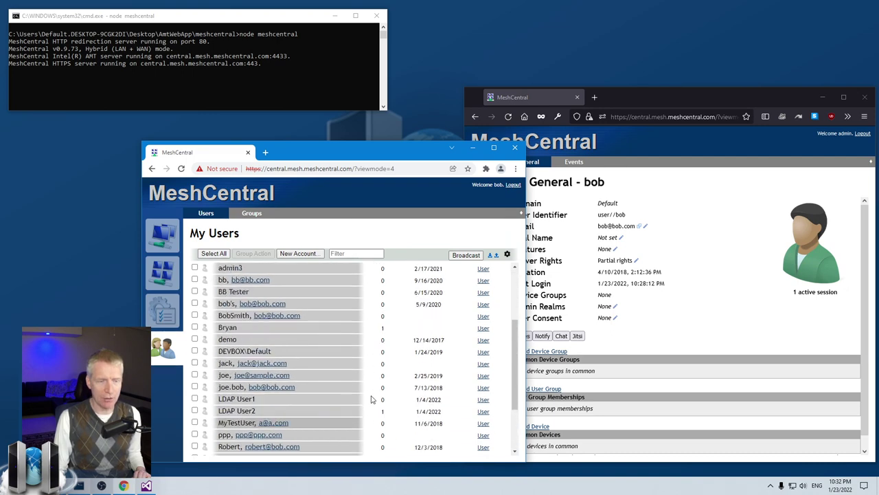
click(682, 305)
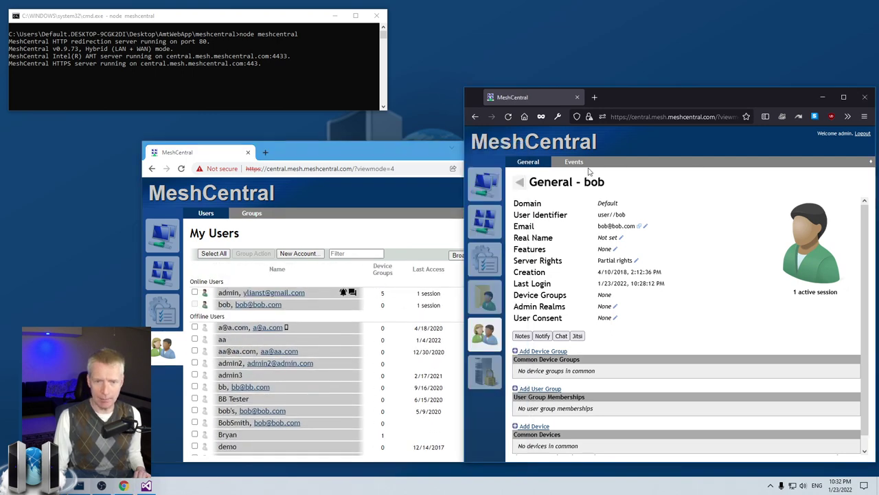
click(615, 307)
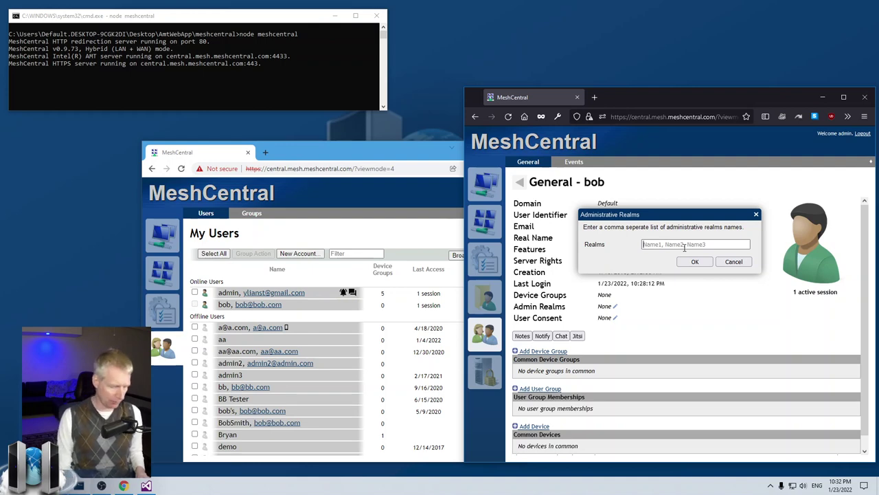
Step: Enter WorkingFromHome in the Realms field and keep a copy of it in Notepad
text(Working)
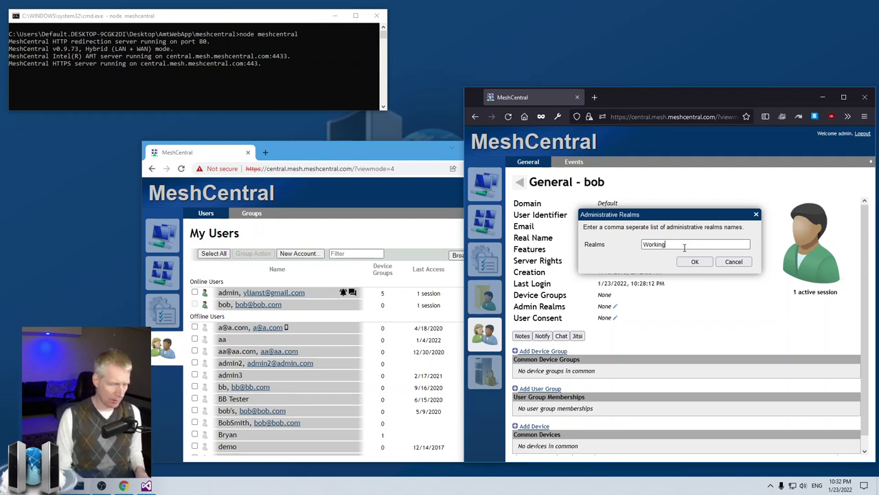
text(FromHome)
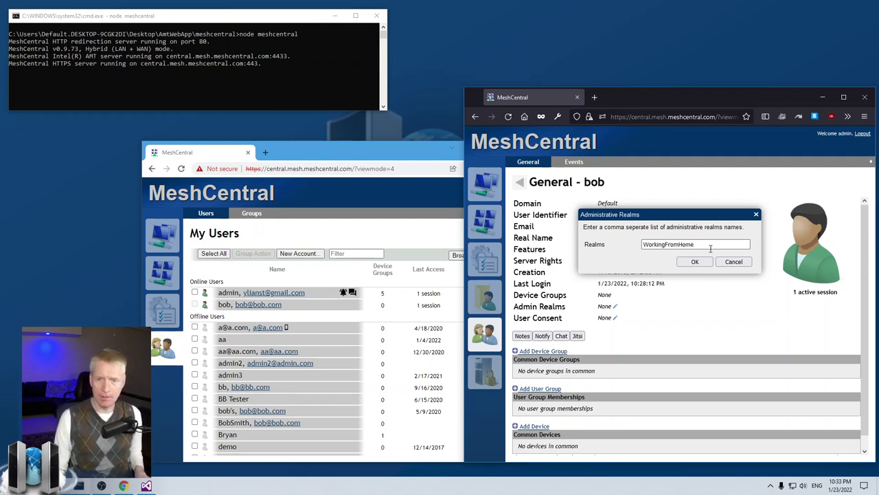
drag(710, 249, 514, 243)
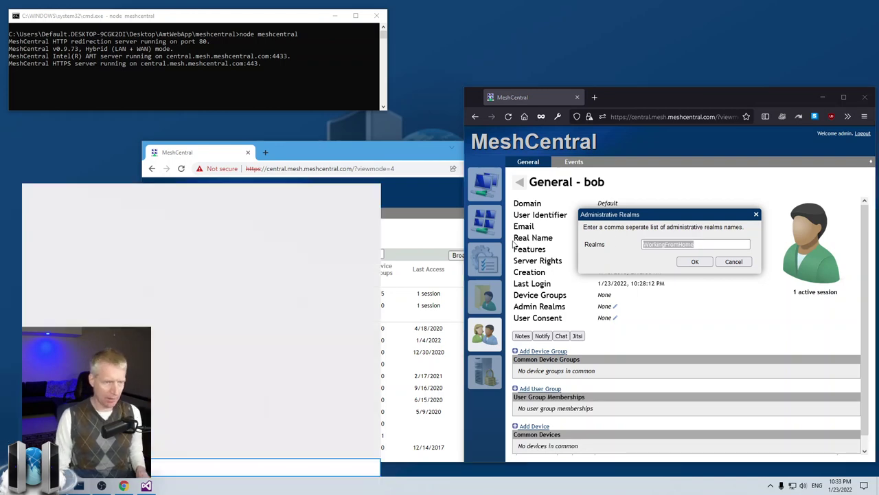
text(WorkingFromHome)
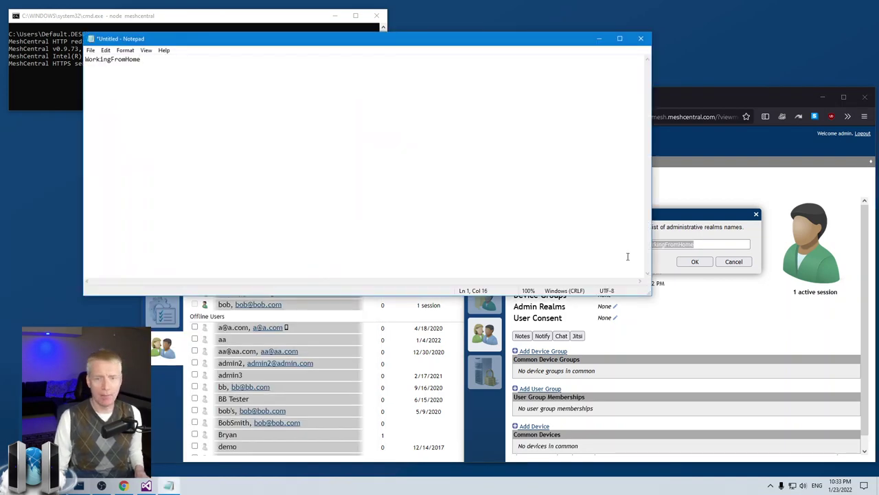
drag(650, 293, 204, 96)
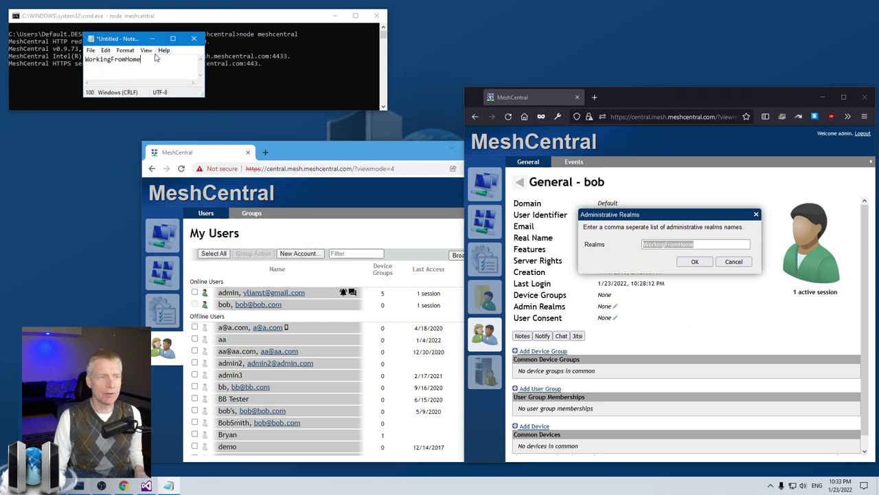
drag(110, 39, 430, 12)
Step: Save workingfromhome as the limited user's administrative realm
click(680, 244)
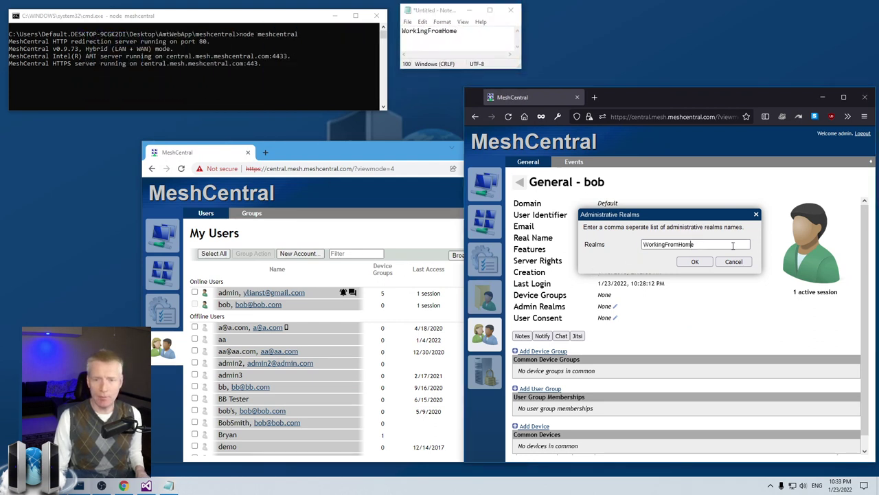
double_click(670, 243)
key(ctrl+c)
click(694, 262)
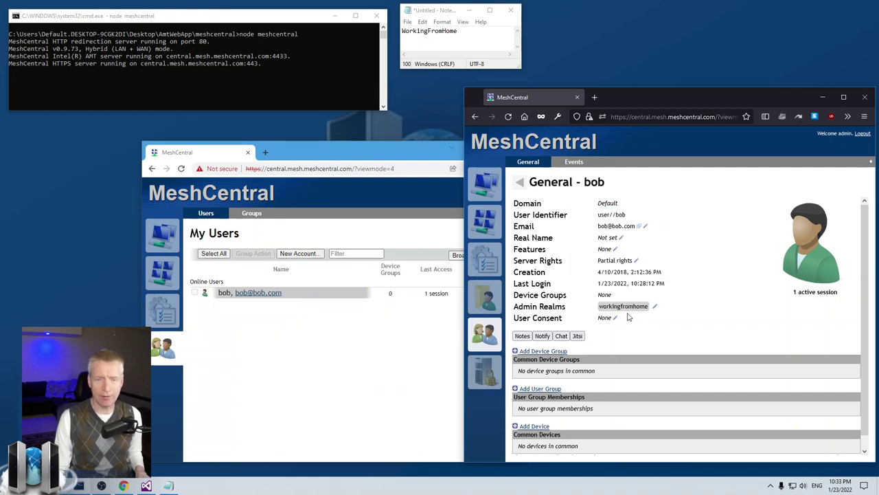
Step: Return the administrator's window to the My Users list and scroll down to the second user
click(328, 356)
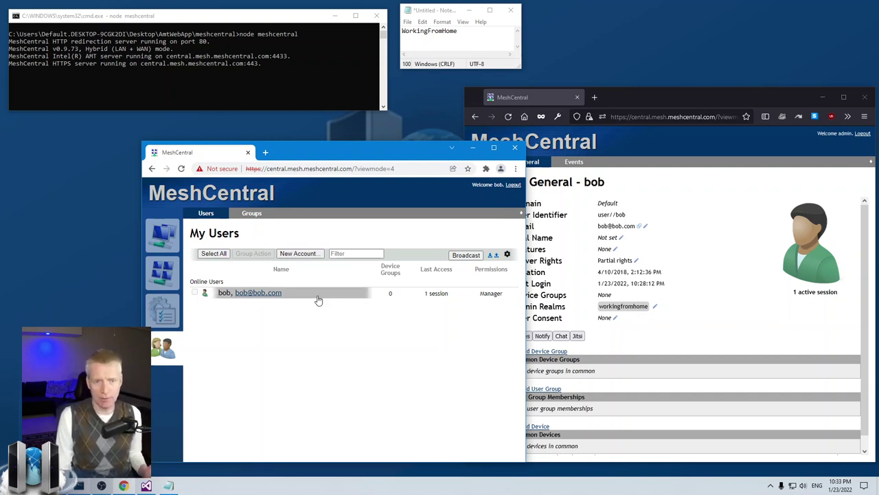
click(677, 325)
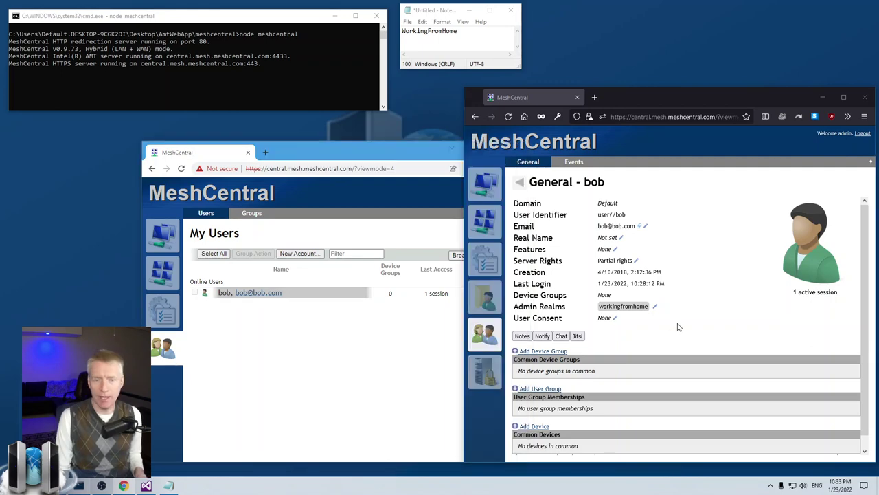
click(522, 183)
scroll(580, 352, down, 2)
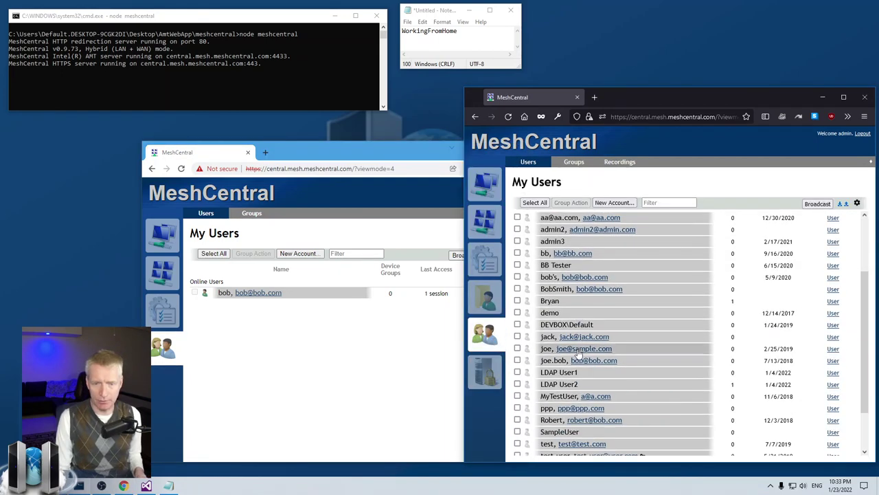
scroll(580, 352, down, 2)
Step: Open the second user's page and paste WorkingFromHome as his admin realm
click(548, 292)
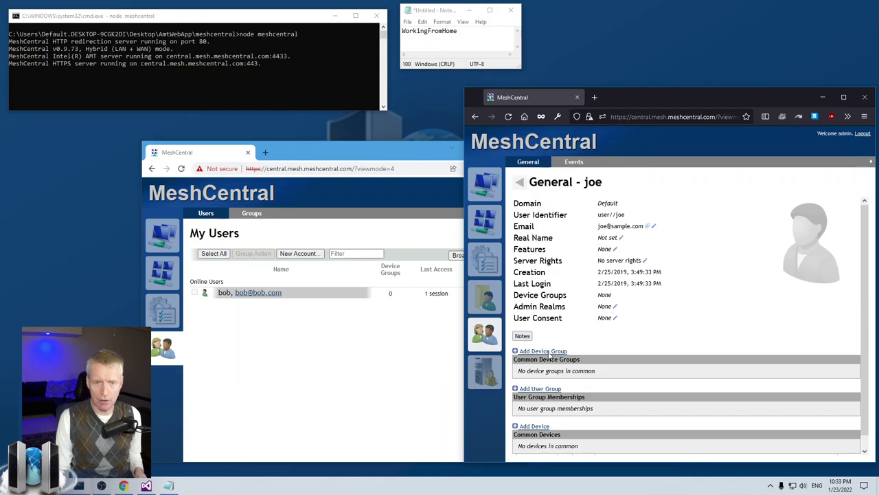
click(602, 309)
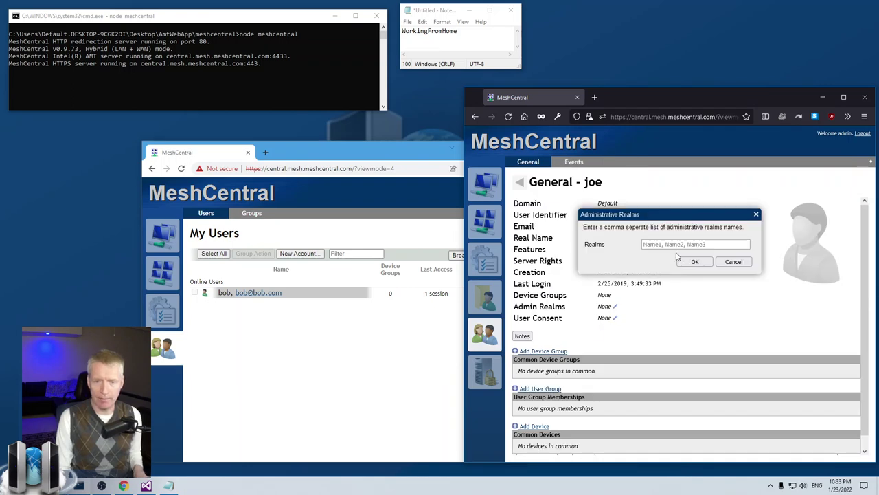
key(ctrl+v)
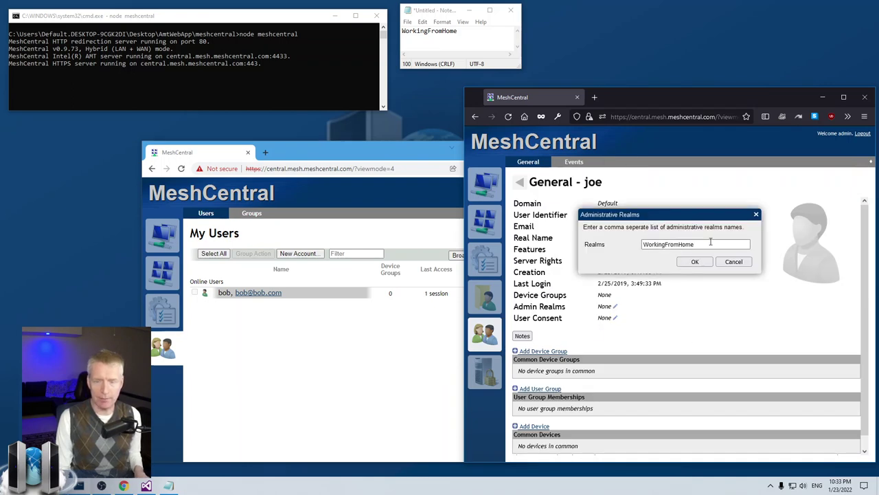
click(694, 262)
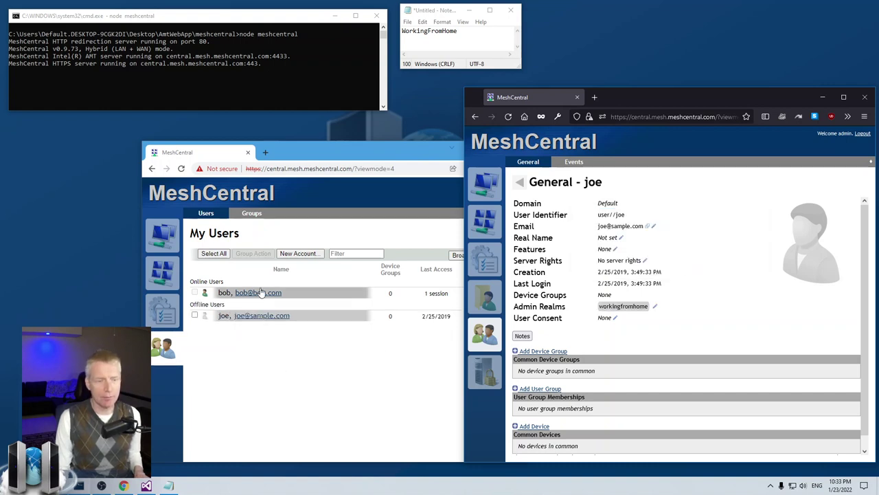
click(368, 317)
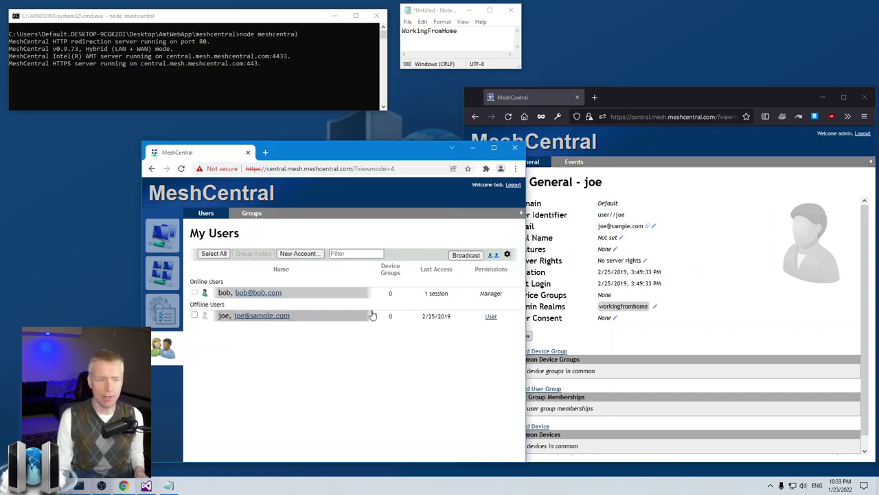
click(337, 317)
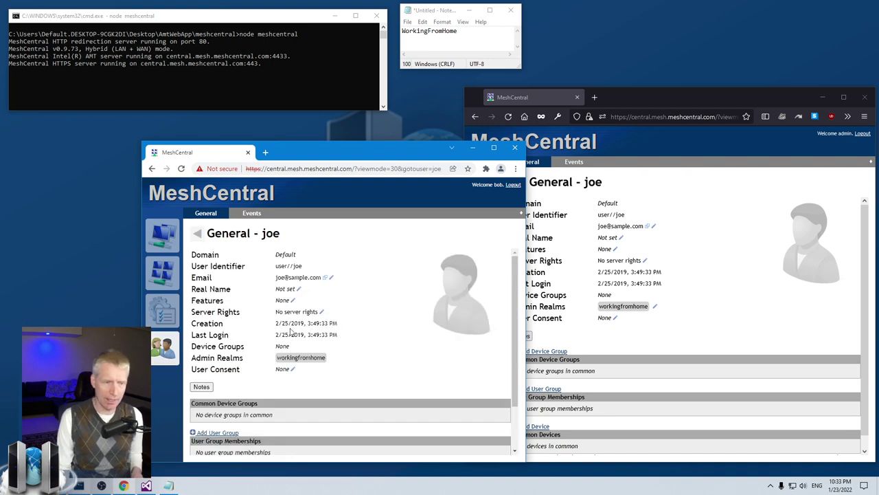
scroll(287, 333, down, 2)
click(251, 445)
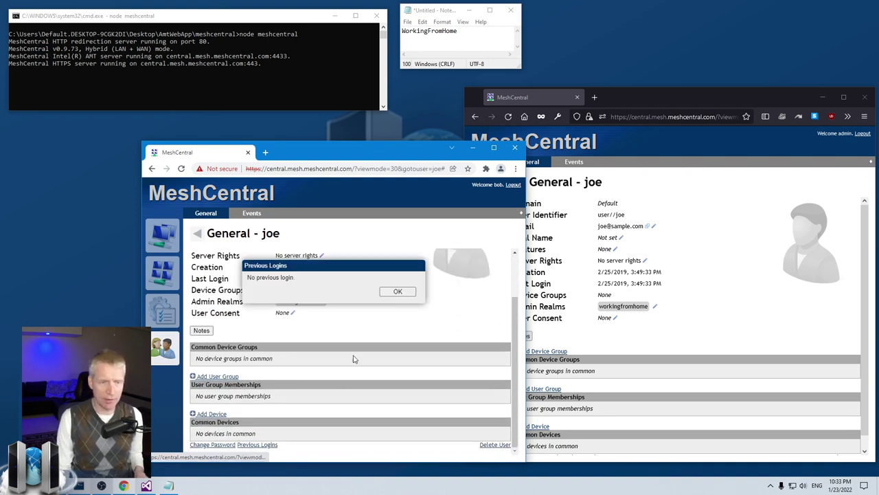
click(387, 292)
scroll(341, 362, up, 2)
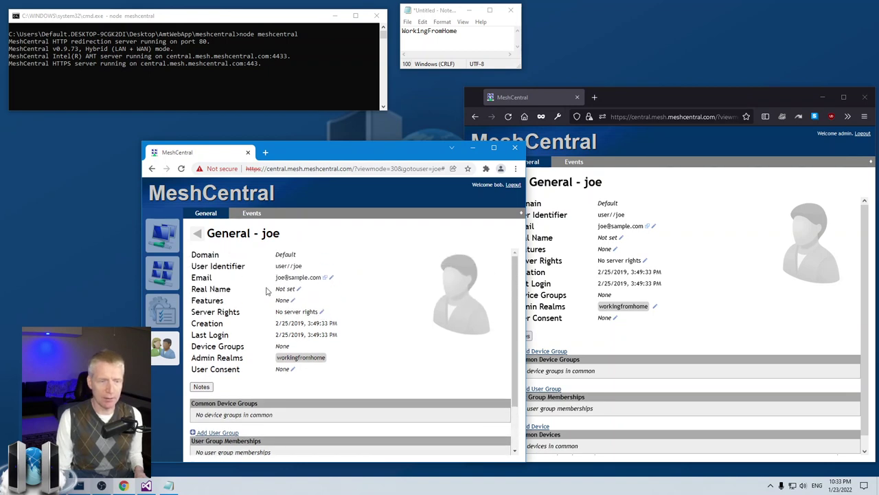
click(321, 311)
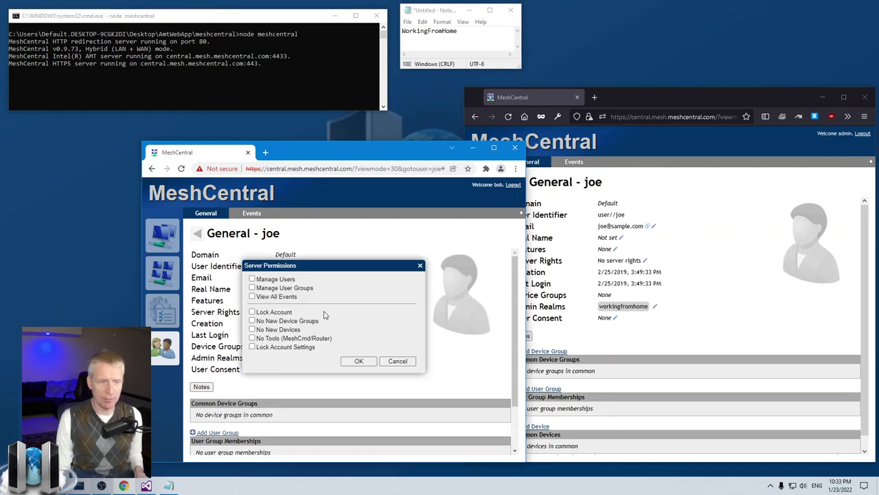
click(392, 360)
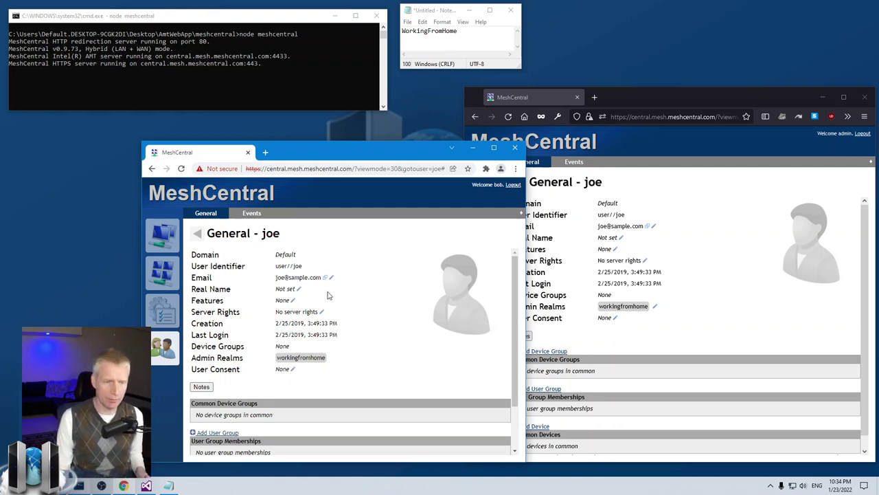
click(322, 311)
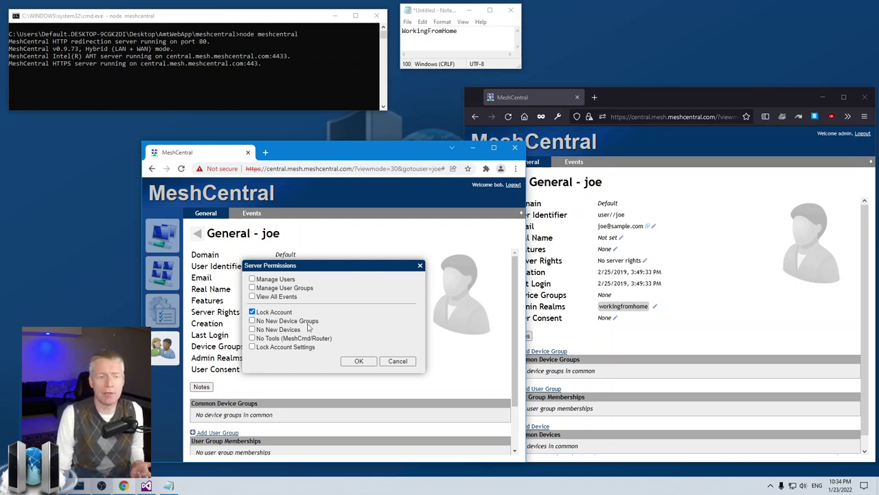
click(357, 361)
click(197, 233)
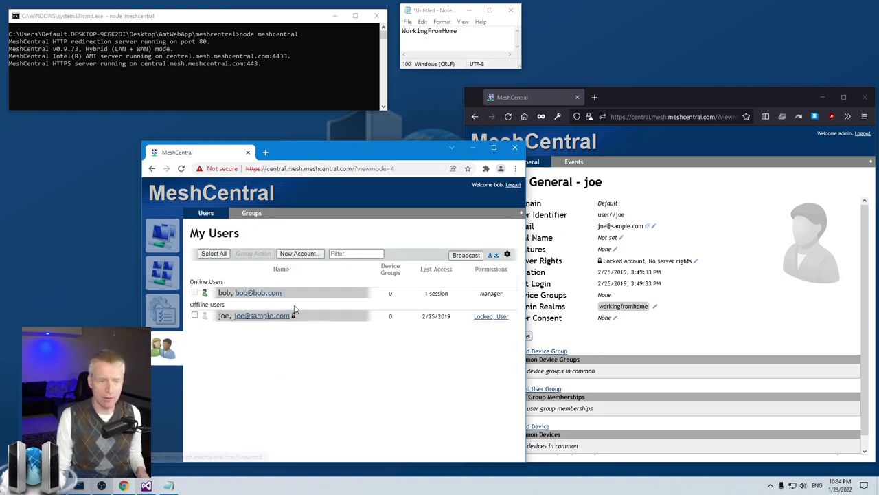
click(492, 317)
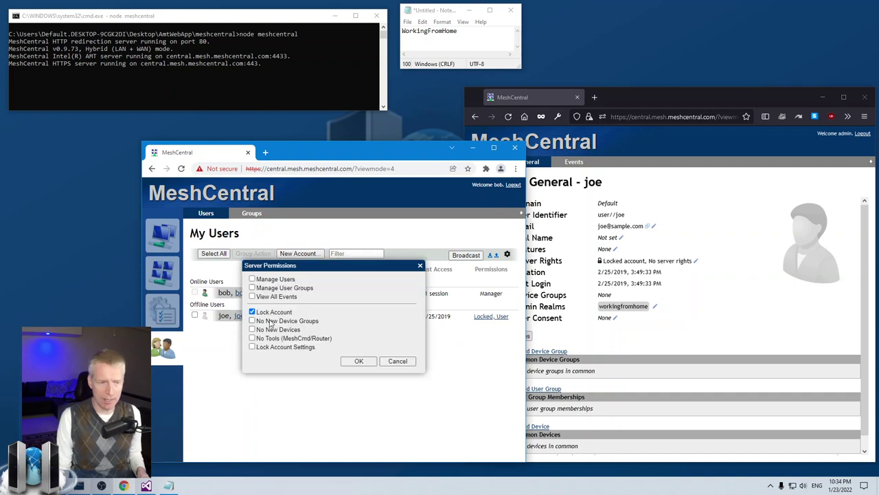
click(251, 312)
click(358, 360)
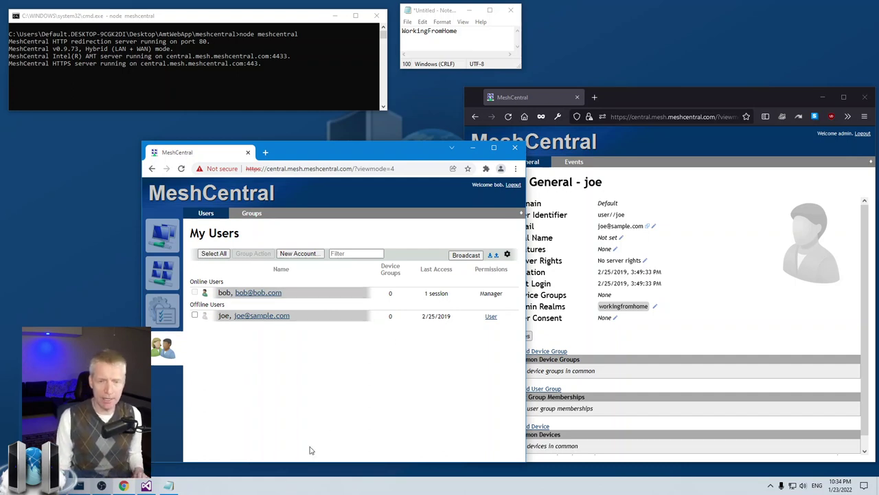
click(701, 333)
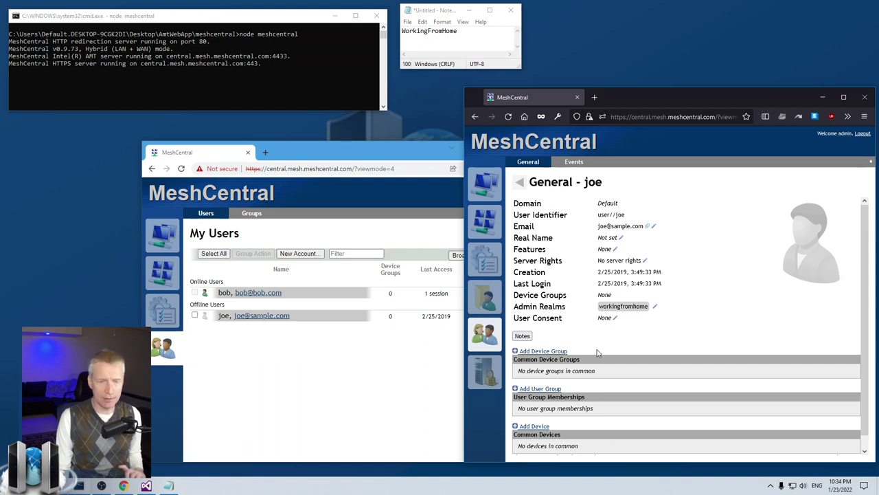
click(408, 384)
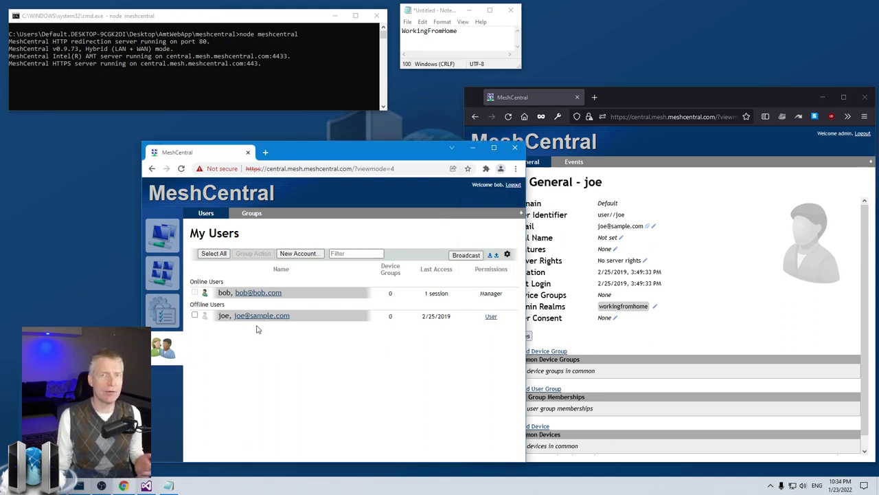
Step: Start a new account, entering its username and the new user's e-mail address
click(297, 253)
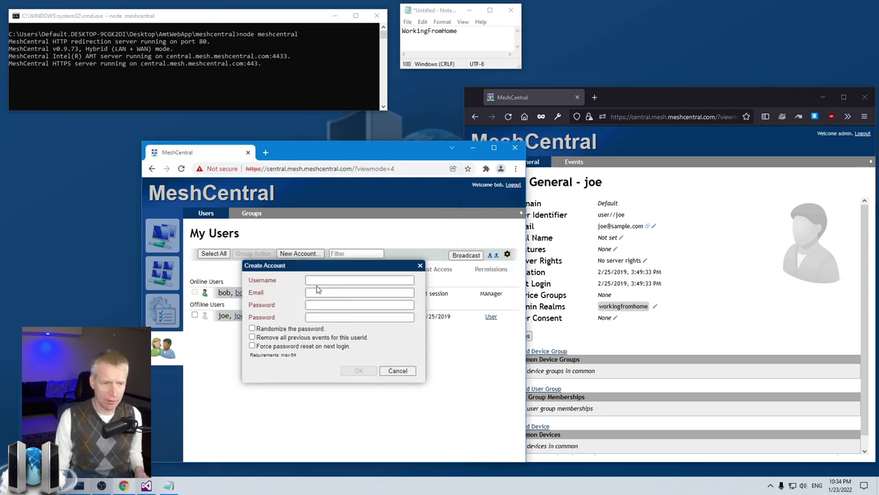
click(317, 281)
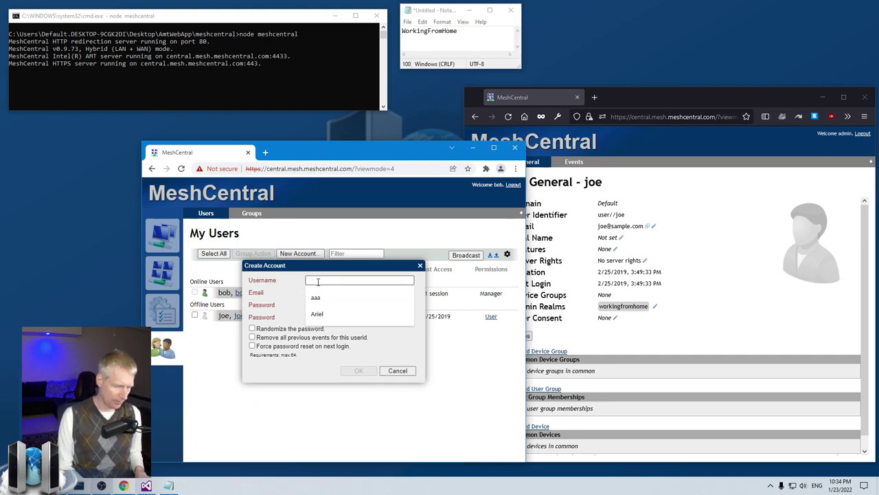
text(Alie)
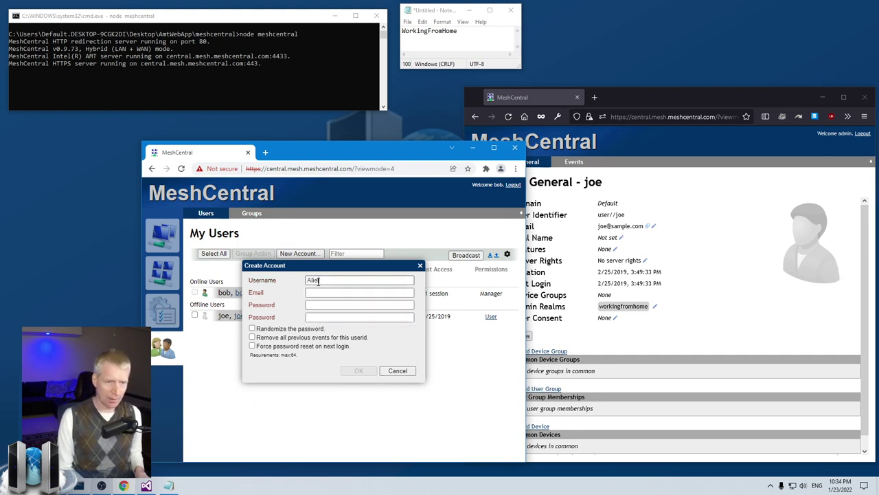
key(BackSpace)
text(rie)
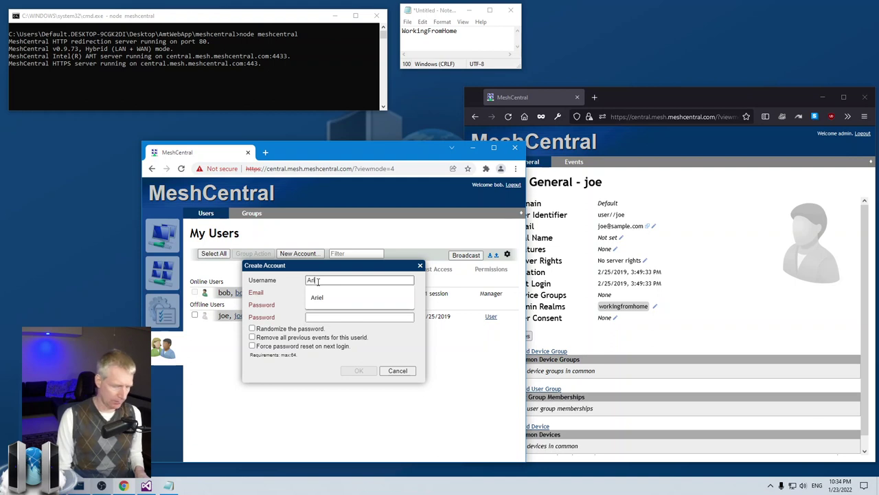
text(l)
key(Tab)
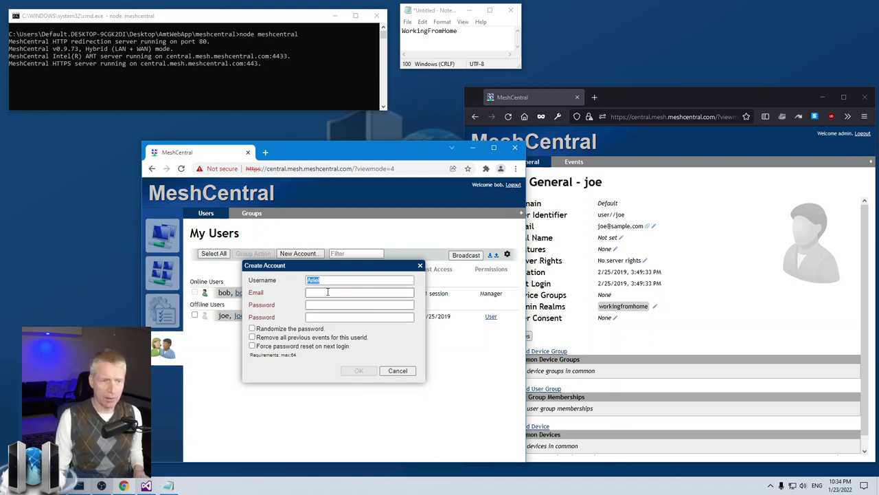
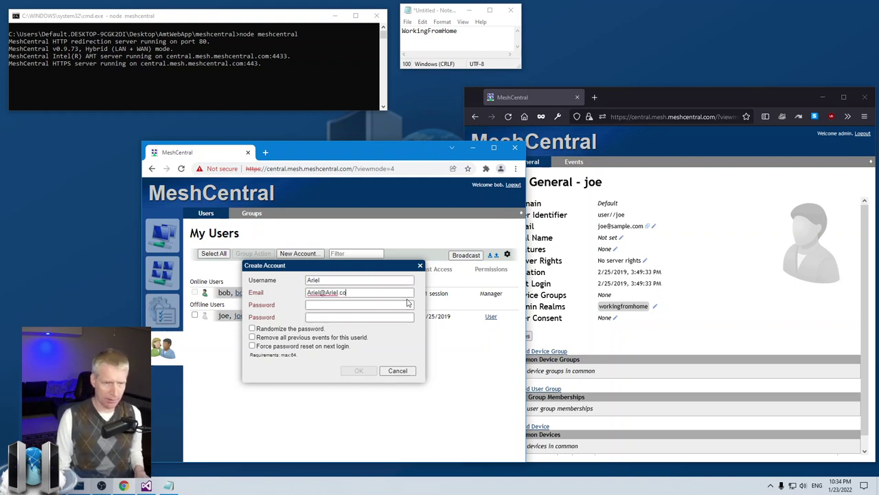
Step: Enter and confirm the account password, then create the account
click(349, 303)
click(349, 315)
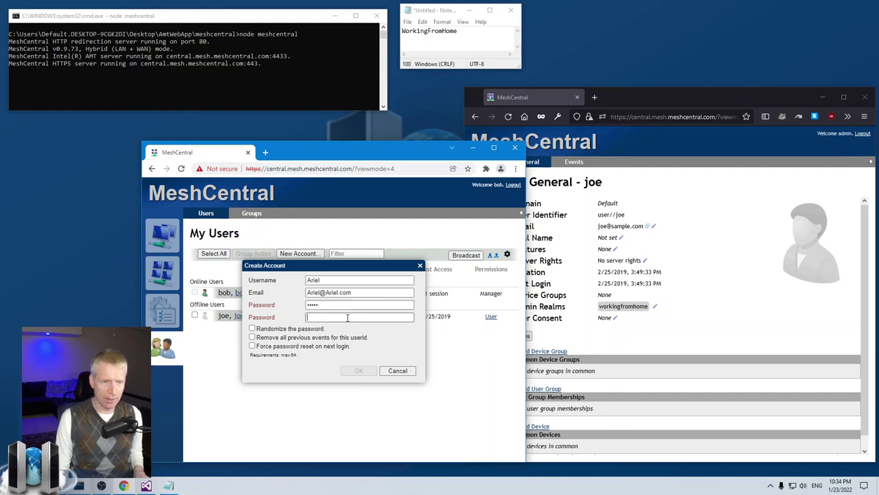
click(360, 371)
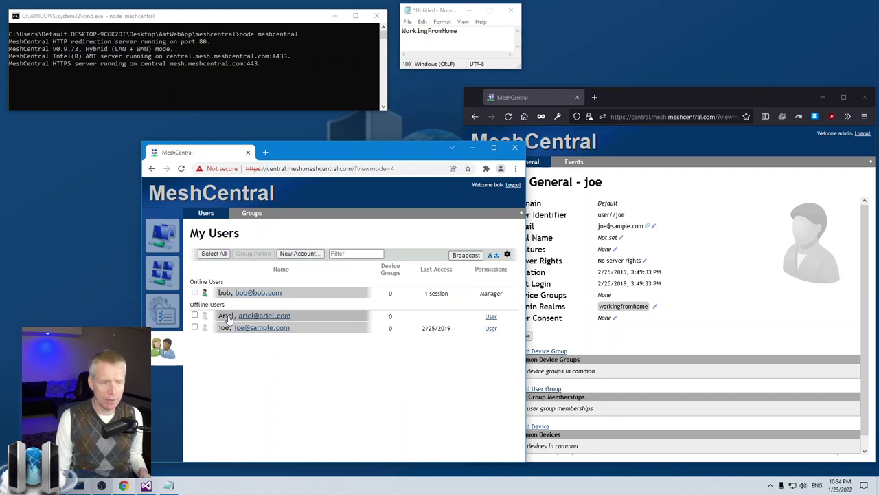
Step: Check the new account's General page for its realm, then return to My Users
click(229, 317)
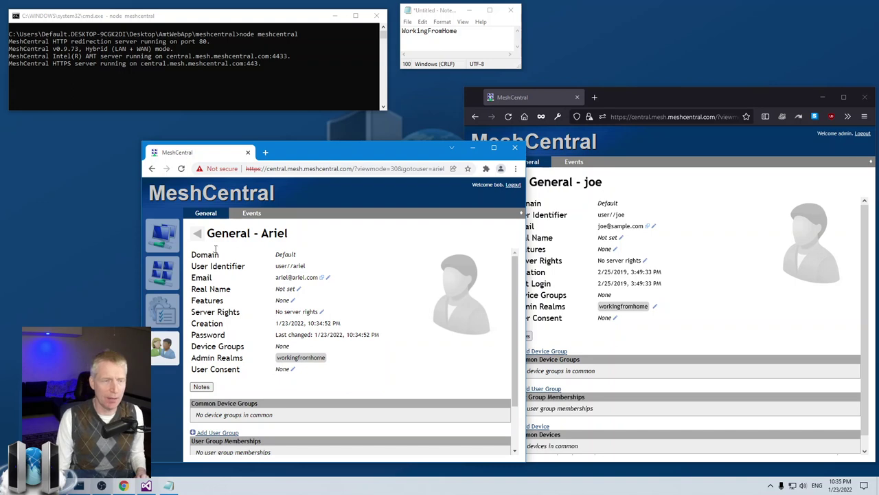
key(alt+Left)
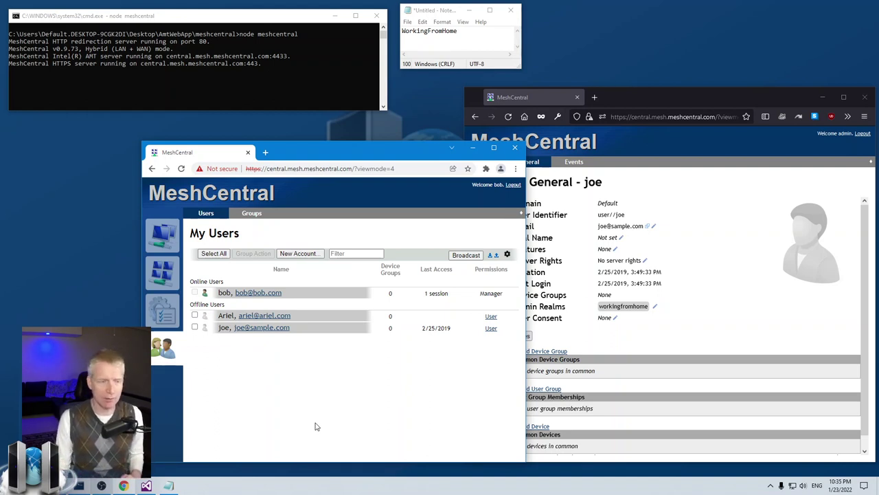
Step: In the administrator's window, display the full My Users list including the new account
click(634, 332)
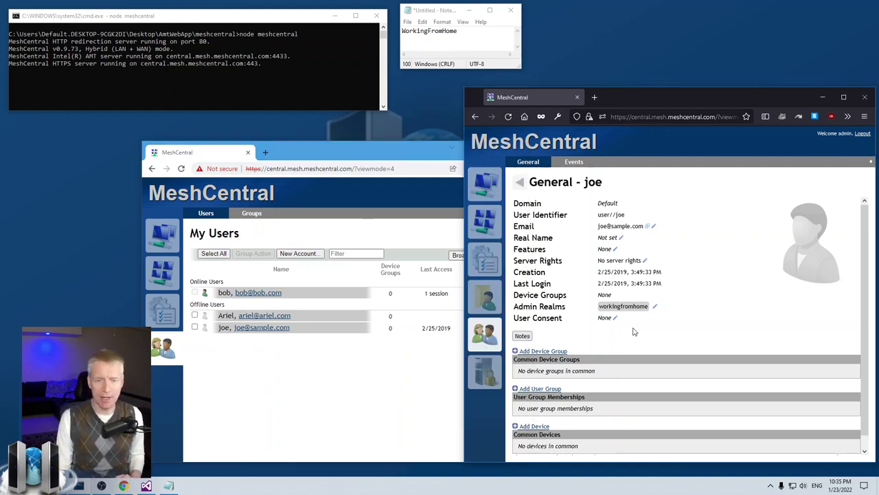
click(487, 335)
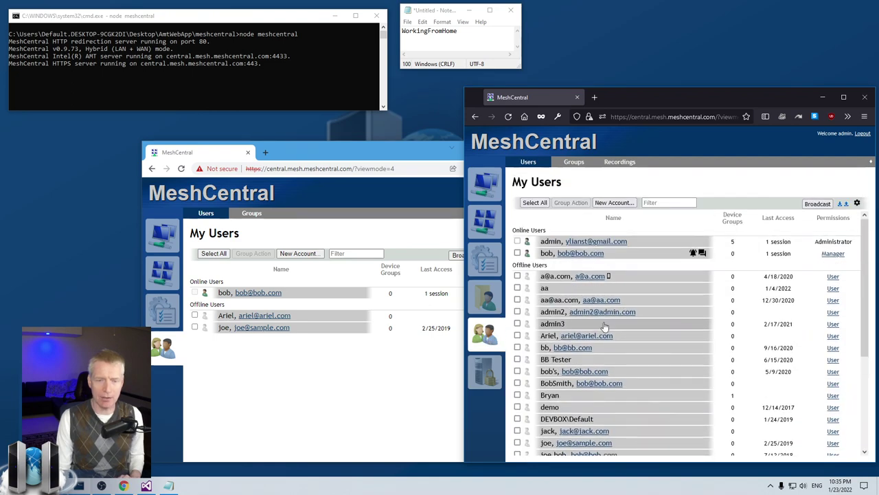